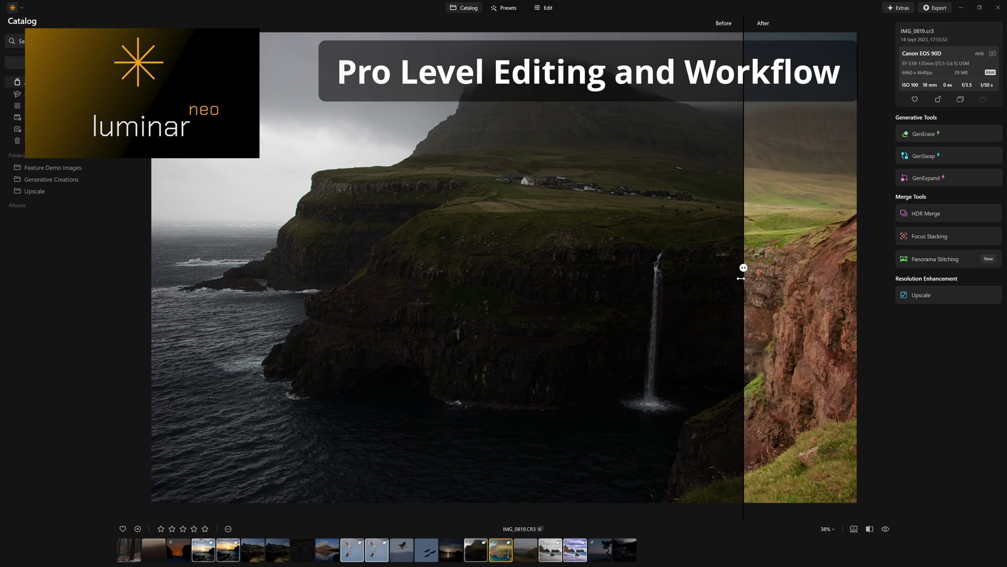
# Step: Compare the before and after versions of the coastal waterfall photo and the seagull photo
pyautogui.moveTo(741, 278); pyautogui.dragTo(147, 306)
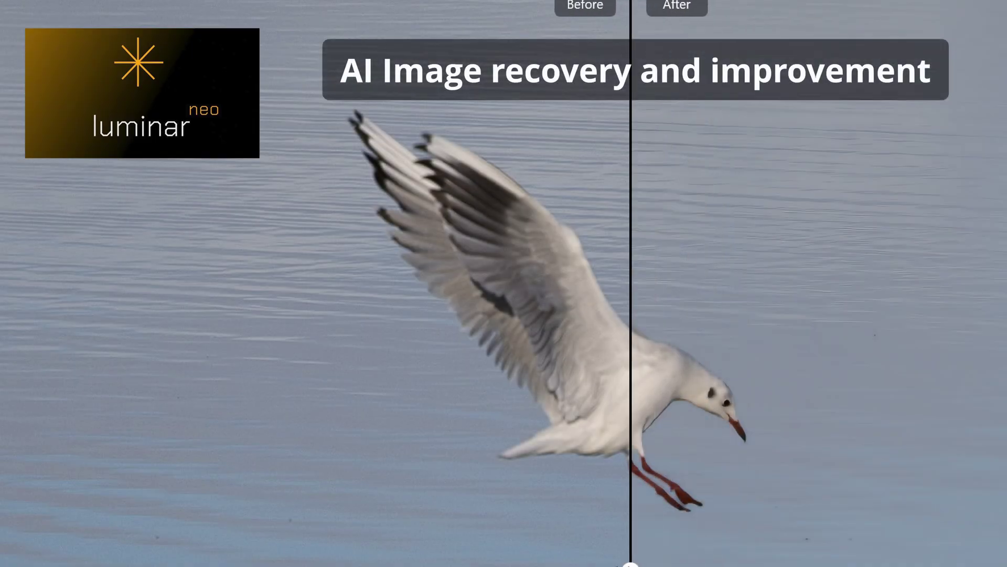
pyautogui.moveTo(630, 546); pyautogui.dragTo(257, 536)
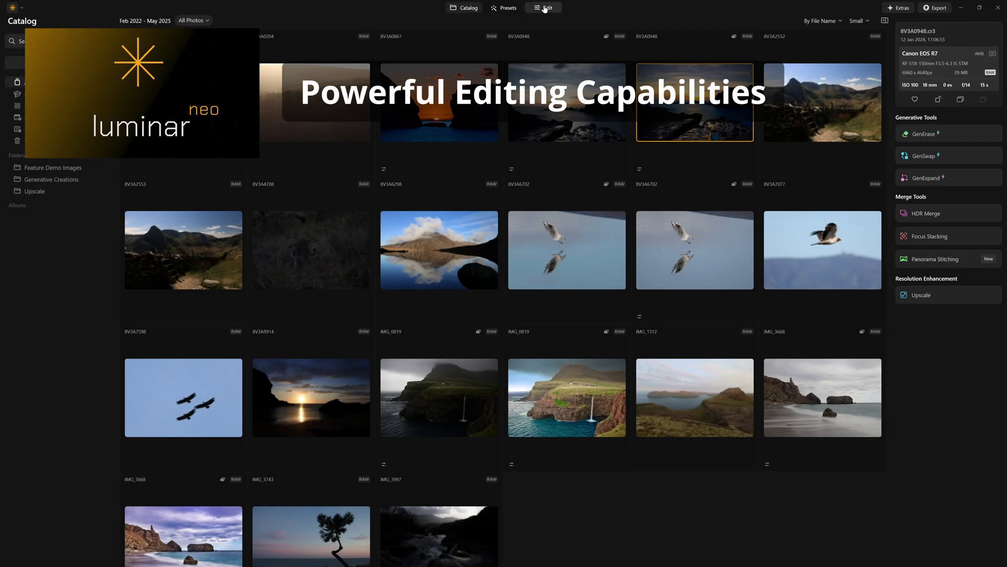
# Step: Open the sunset seascape 8V3A0948 for editing and review its list of applied edits
pyautogui.click(545, 8)
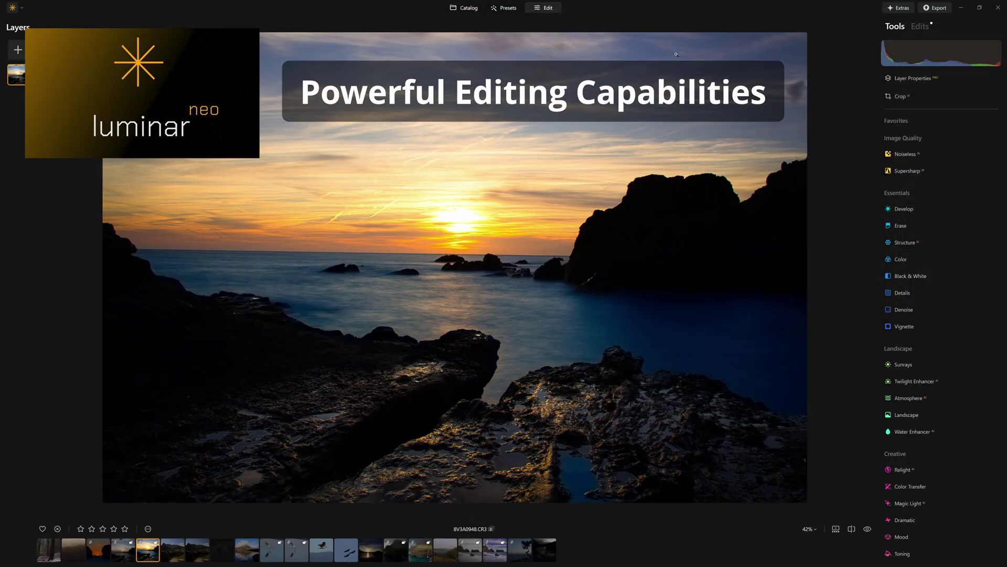
pyautogui.click(920, 27)
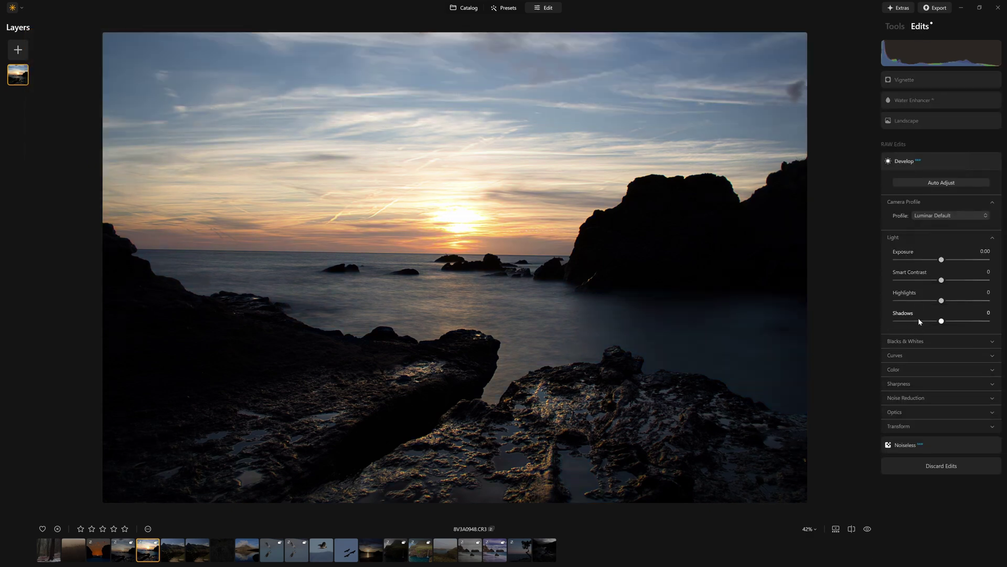
pyautogui.click(896, 27)
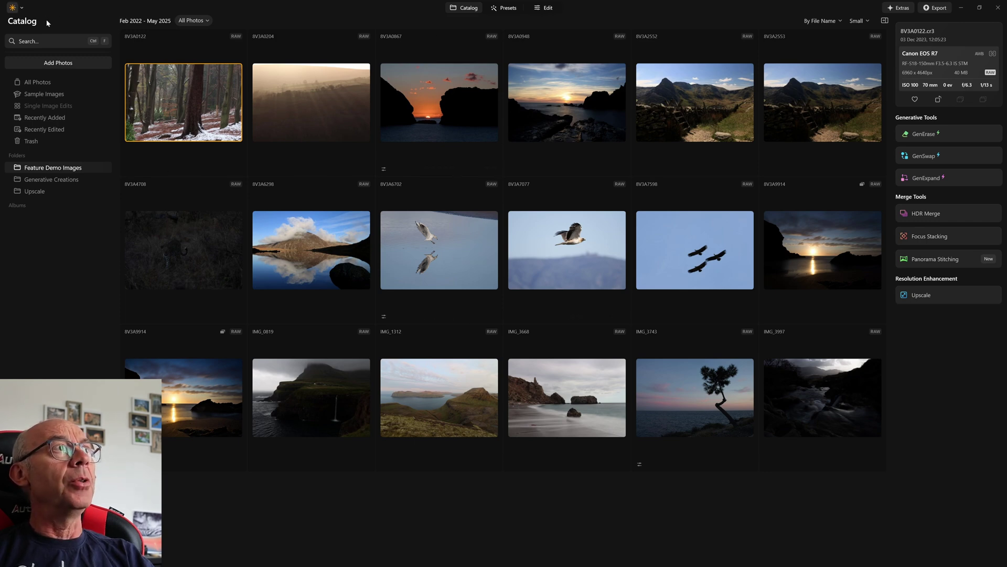
pyautogui.click(22, 8)
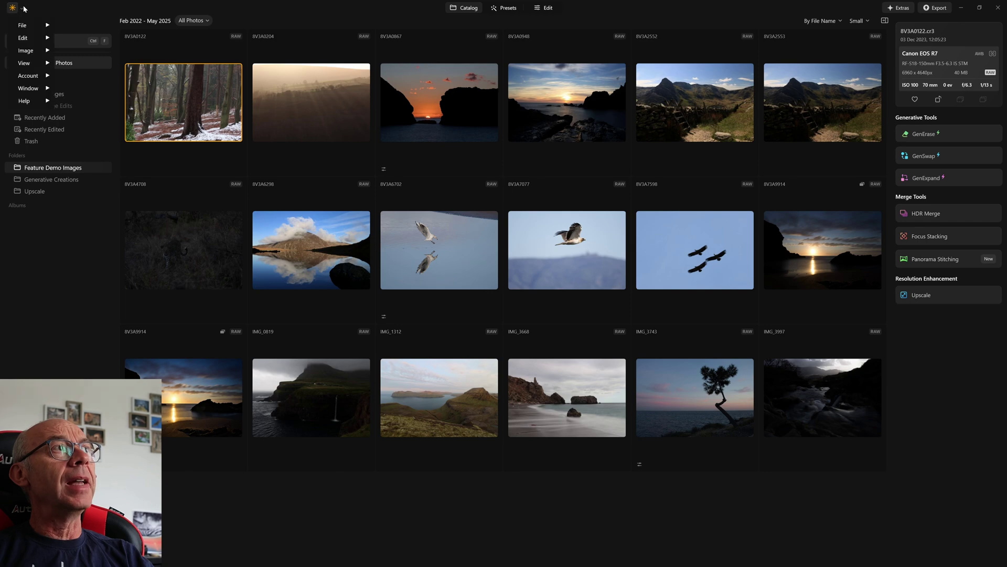
pyautogui.moveTo(29, 28)
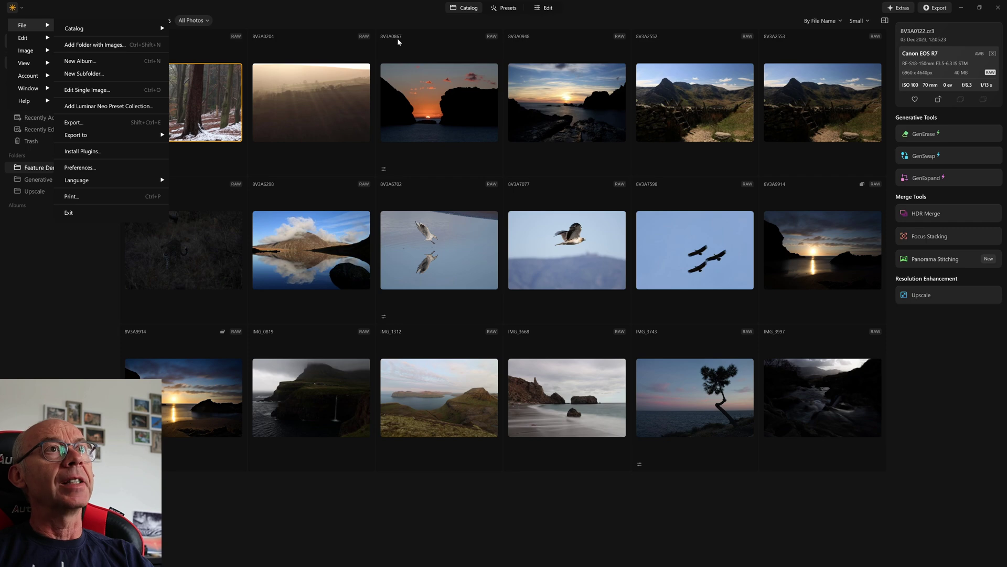
pyautogui.click(527, 33)
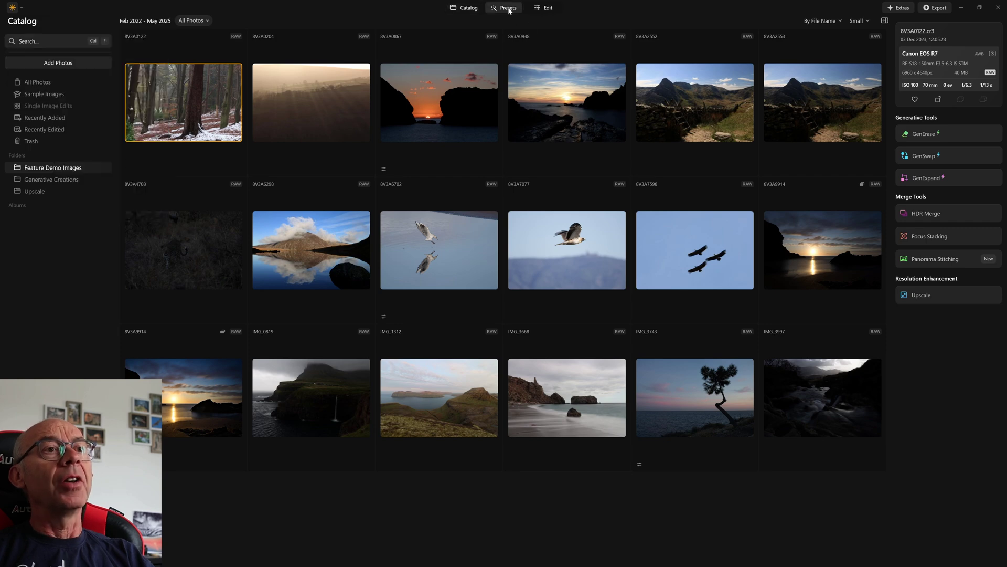
# Step: Look through the preset collections and the editing tools offered for the snowy forest photo, and return to the catalog
pyautogui.click(508, 9)
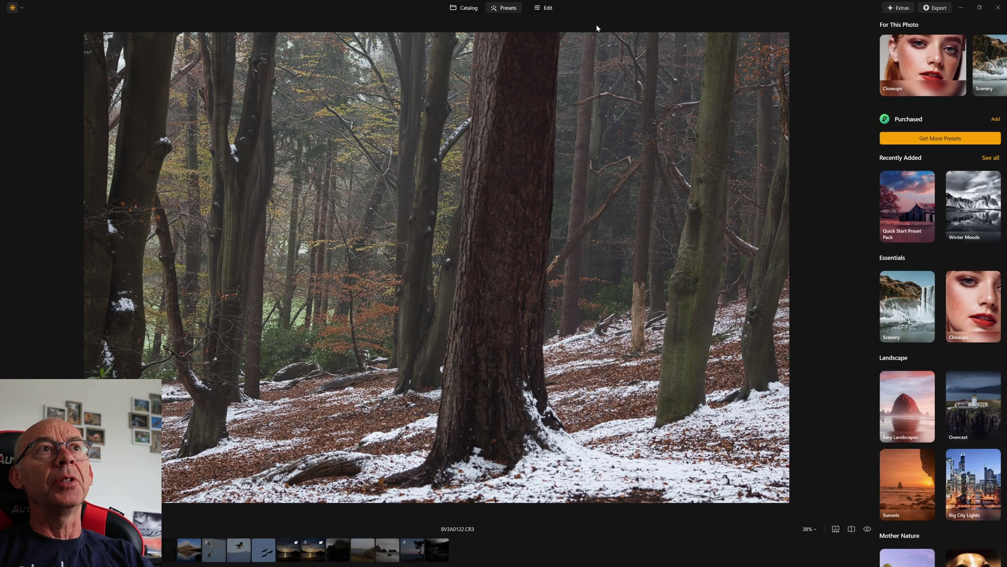
pyautogui.click(548, 9)
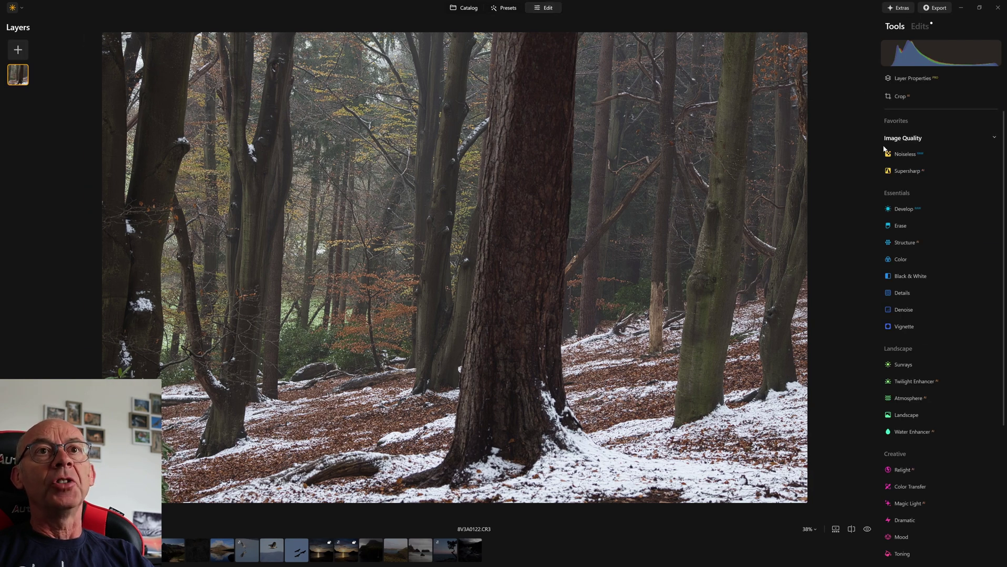
pyautogui.scroll(-3, 919, 280)
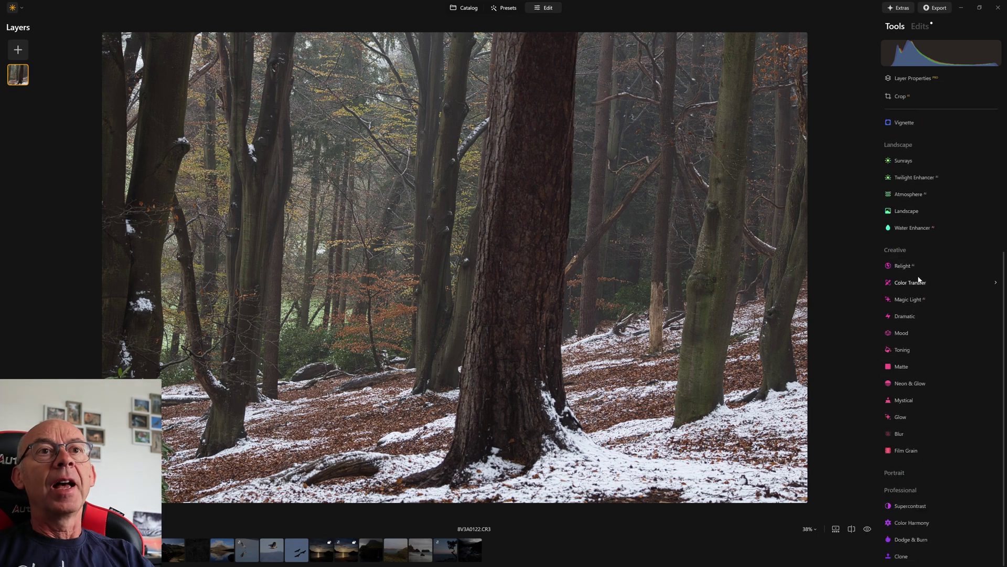
pyautogui.scroll(3, 917, 275)
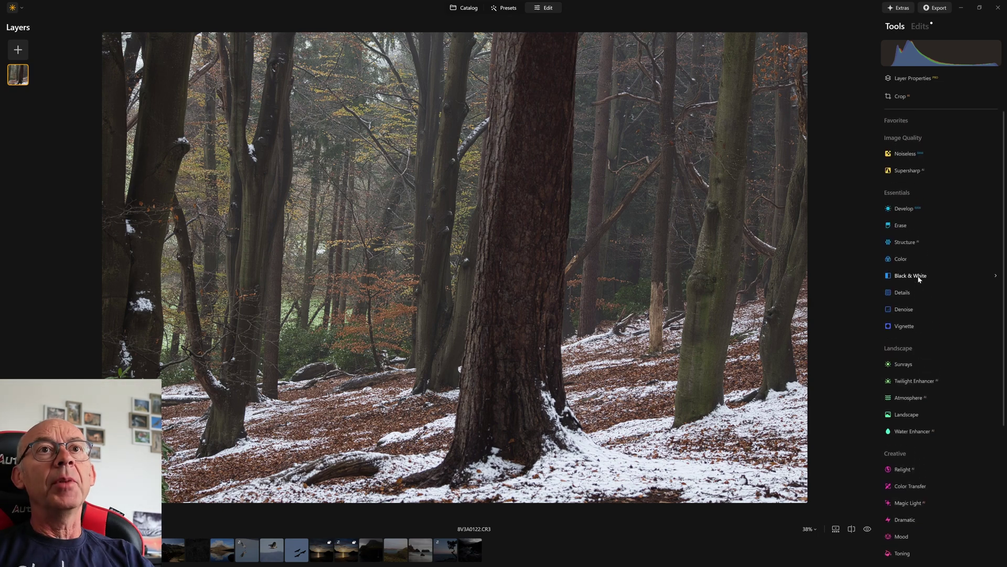
pyautogui.click(467, 8)
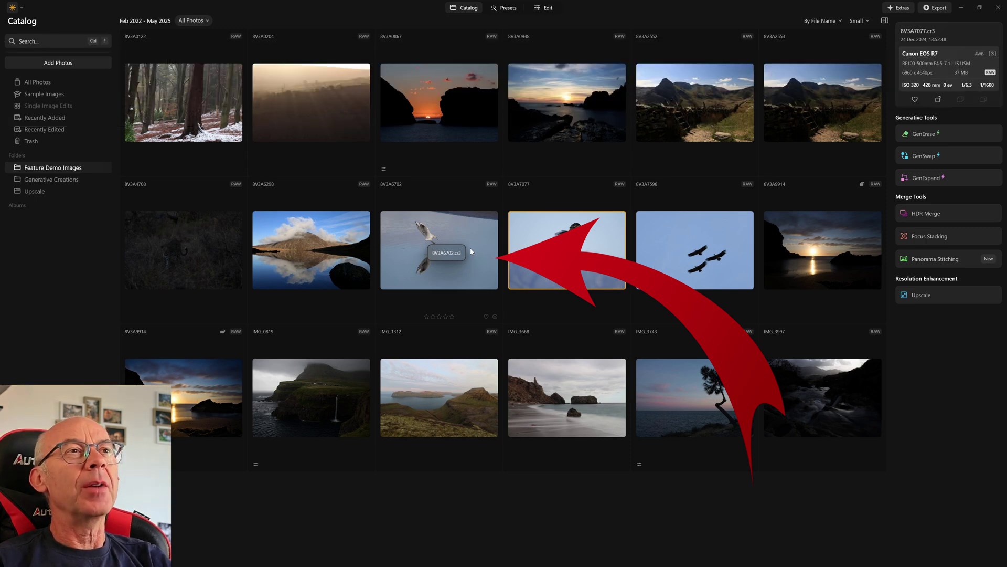
# Step: Create a virtual copy of the seagull photo 8V3A6702 and open the copy for editing
pyautogui.rightClick(448, 229)
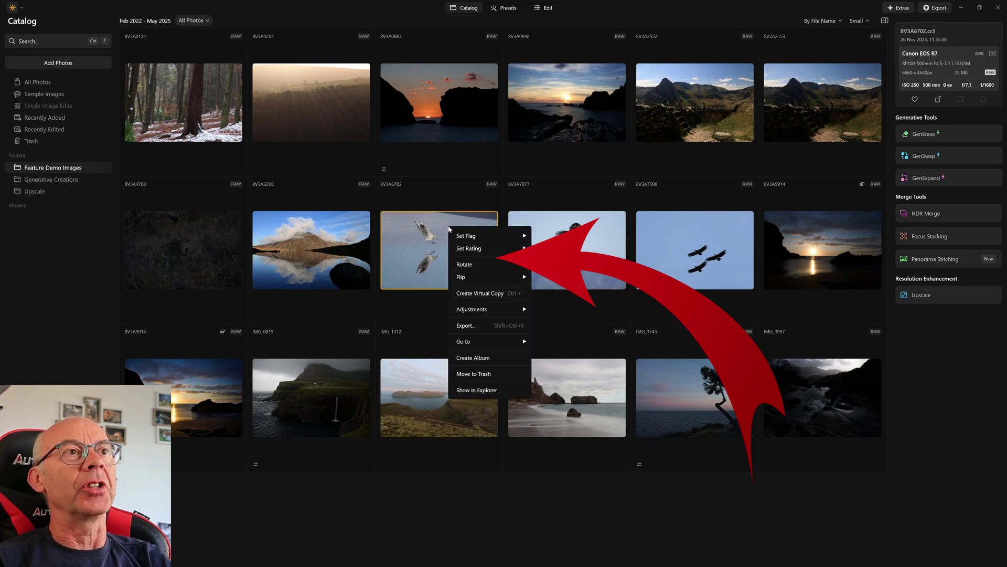
pyautogui.click(480, 292)
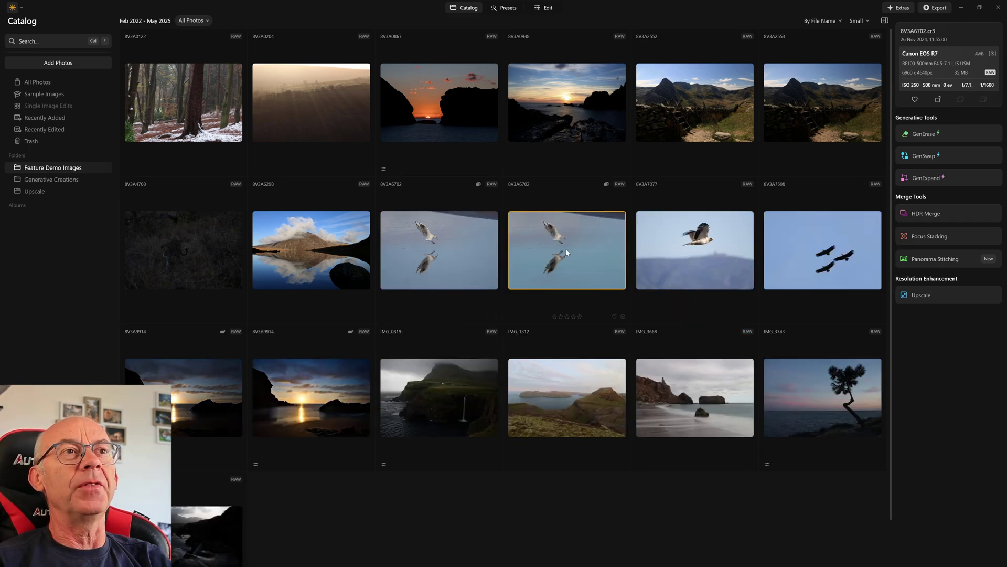
pyautogui.doubleClick(566, 252)
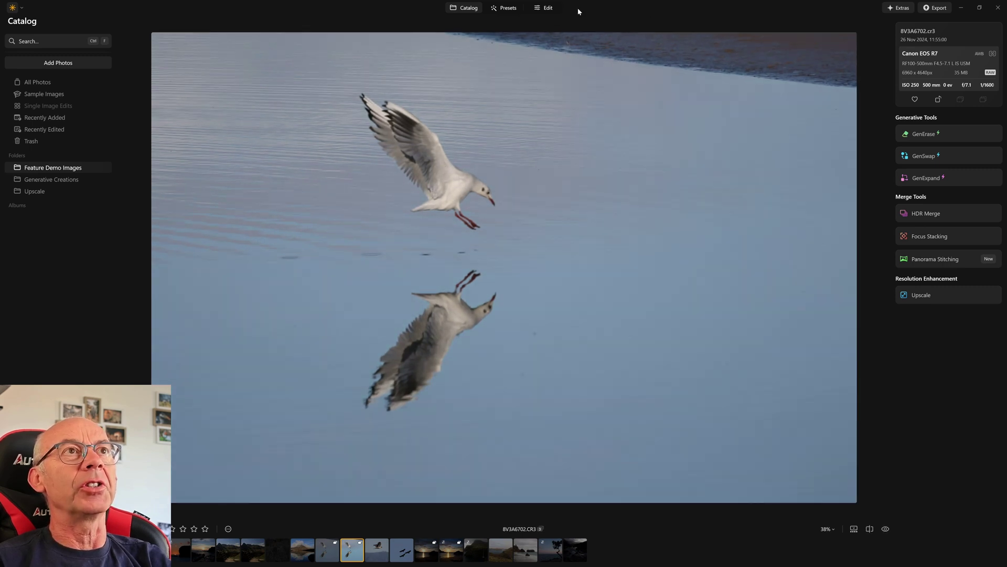
pyautogui.click(544, 8)
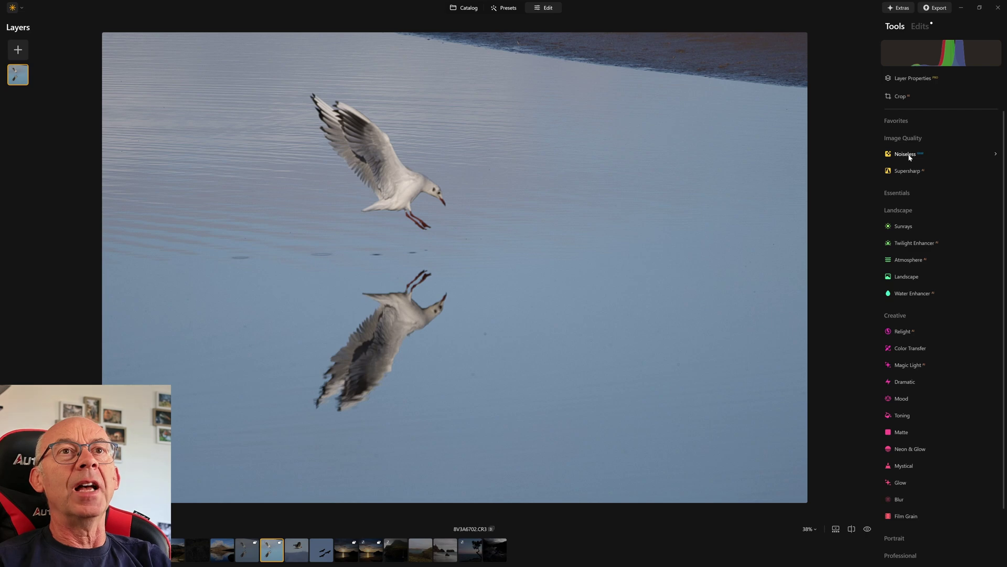
# Step: Reduce the noise in the seagull photo with Noiseless at the Low adjustment and check the bird at 100% zoom
pyautogui.click(908, 155)
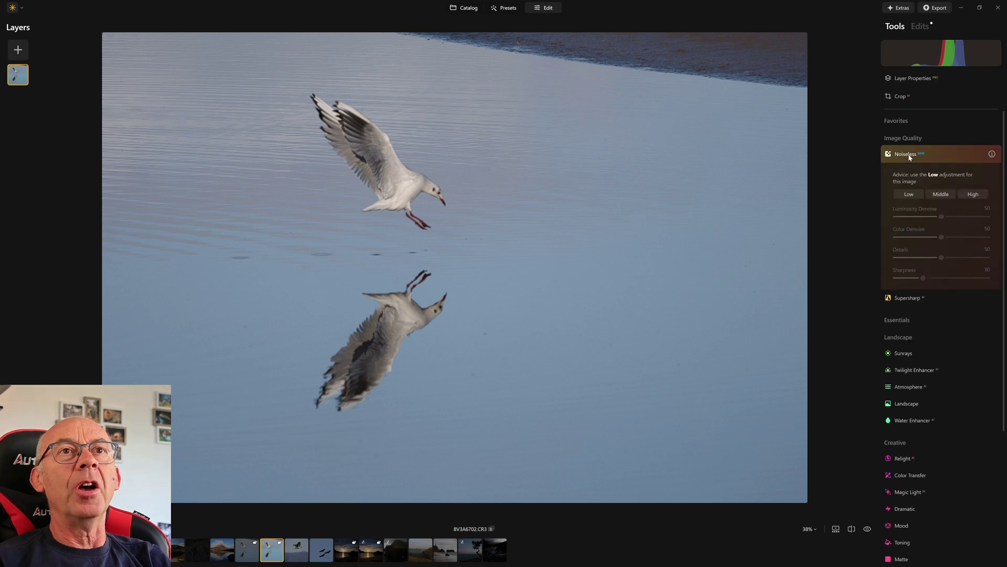
pyautogui.click(909, 195)
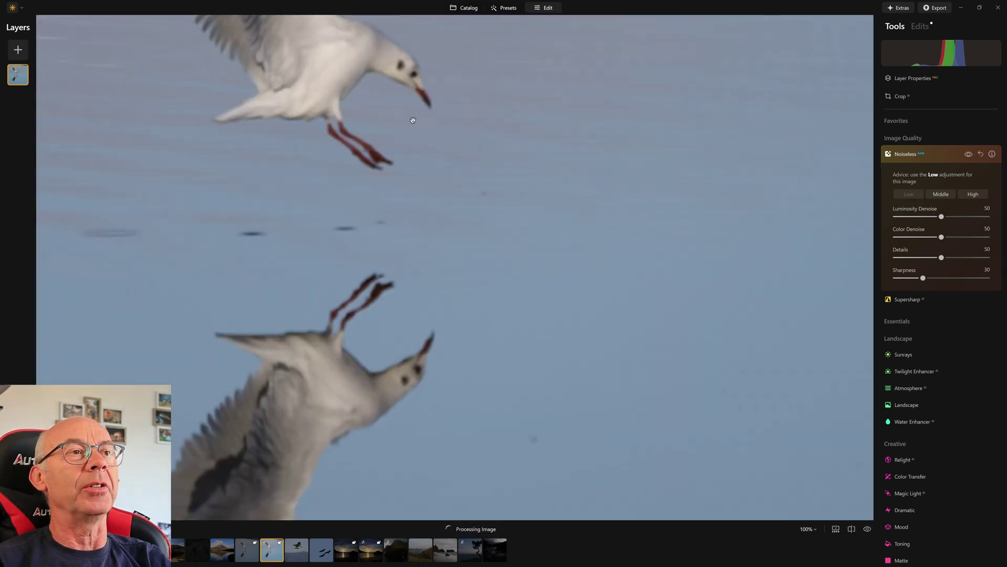
pyautogui.moveTo(408, 122); pyautogui.dragTo(590, 323)
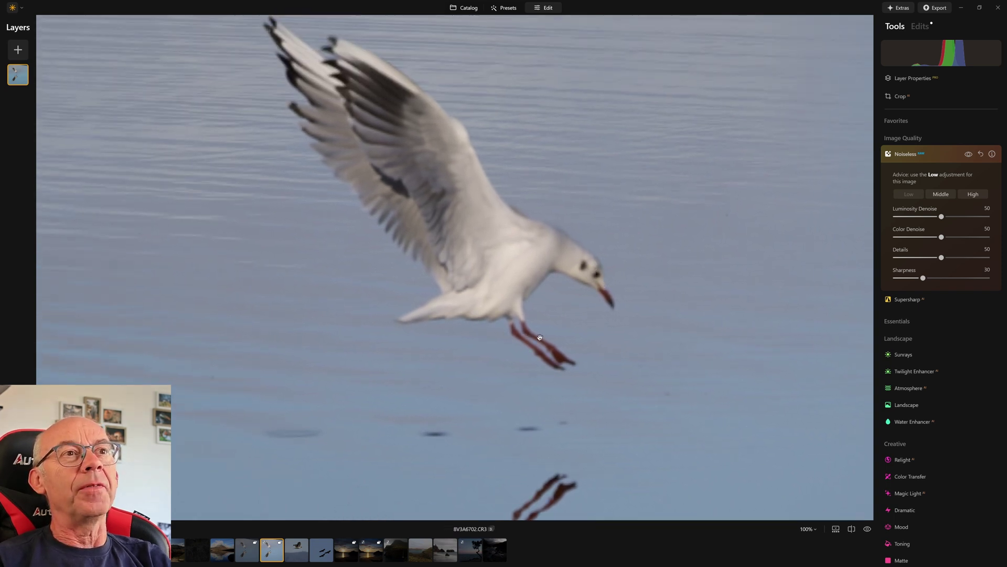
pyautogui.click(593, 330)
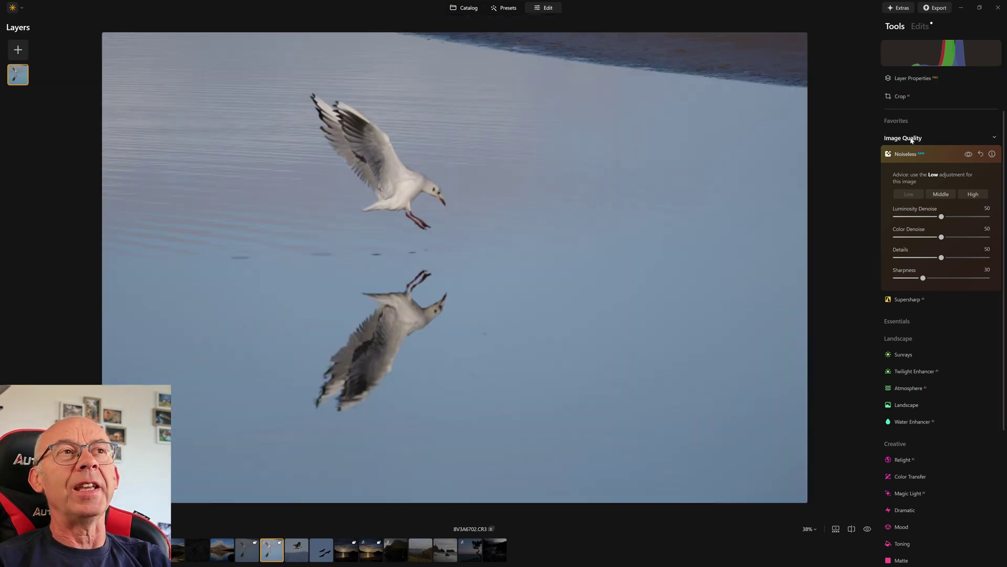
# Step: Sharpen the seagull photo with Supersharp at Middle strength in Universal mode and compare it before and after
pyautogui.click(913, 300)
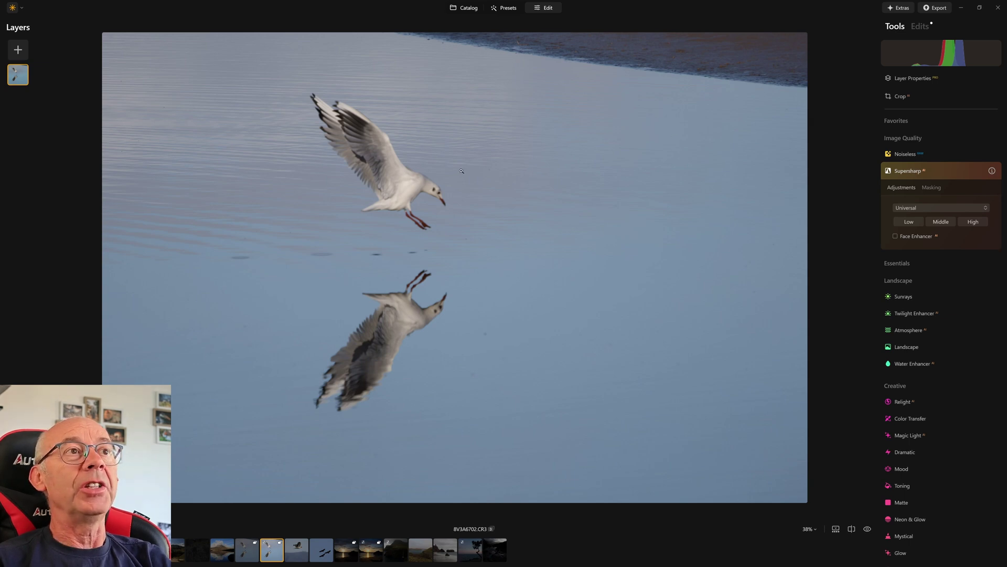
pyautogui.click(942, 222)
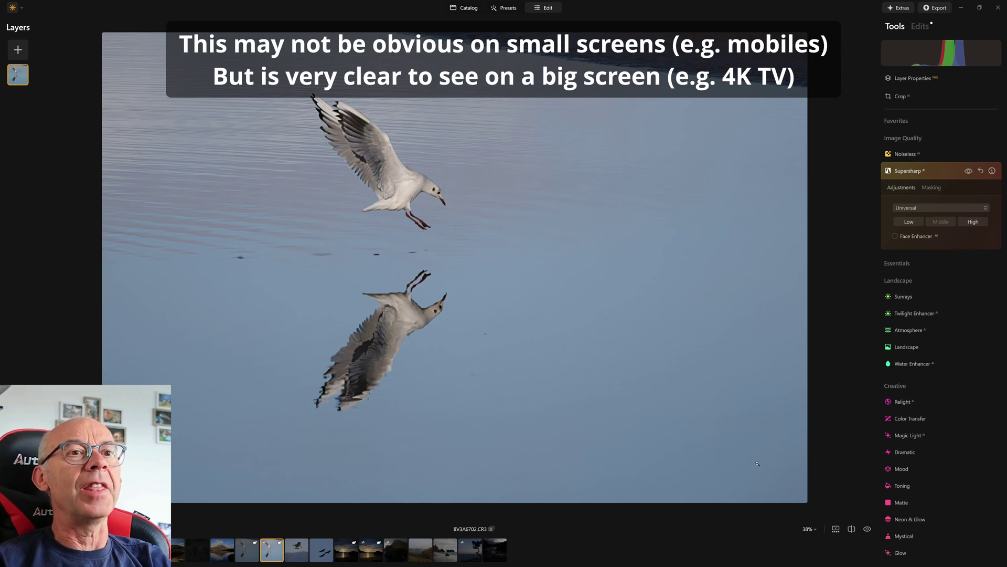
pyautogui.click(852, 530)
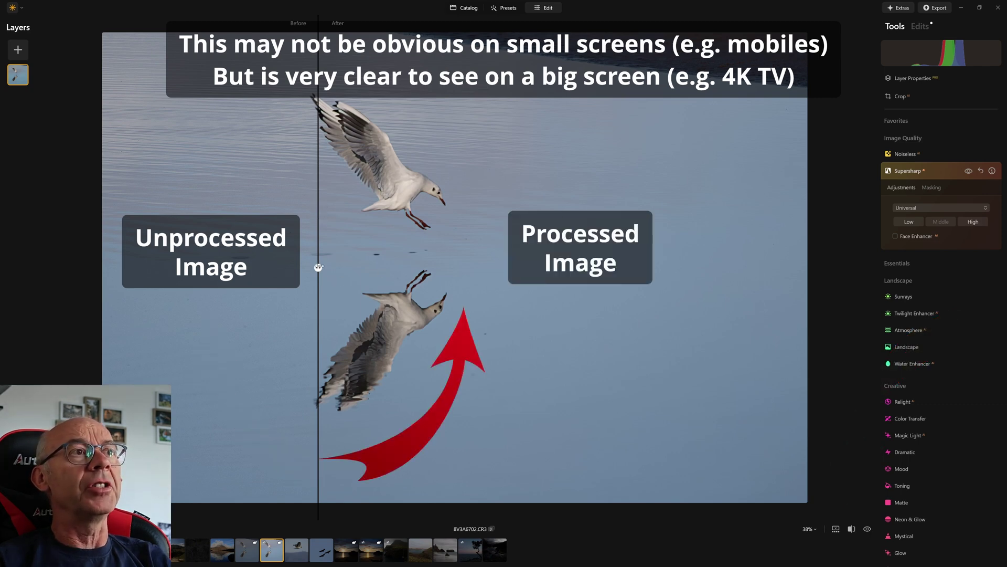
pyautogui.moveTo(318, 268); pyautogui.dragTo(492, 268)
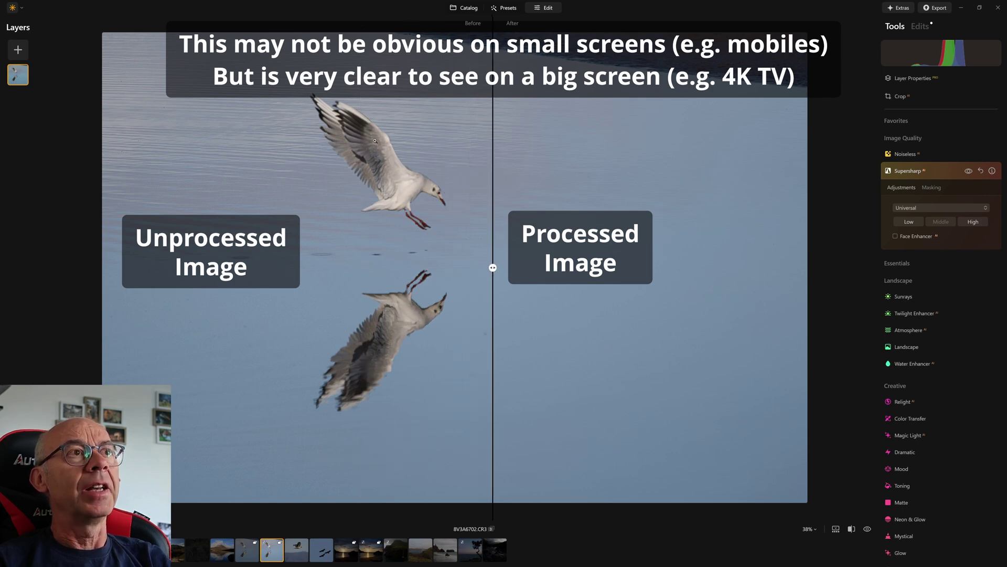
pyautogui.moveTo(492, 268); pyautogui.dragTo(298, 291)
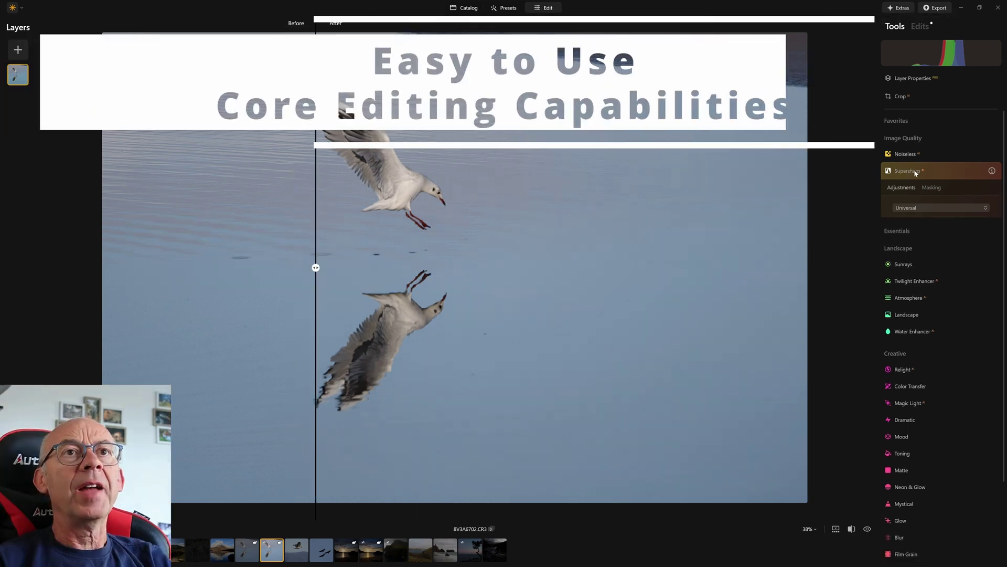
pyautogui.click(915, 171)
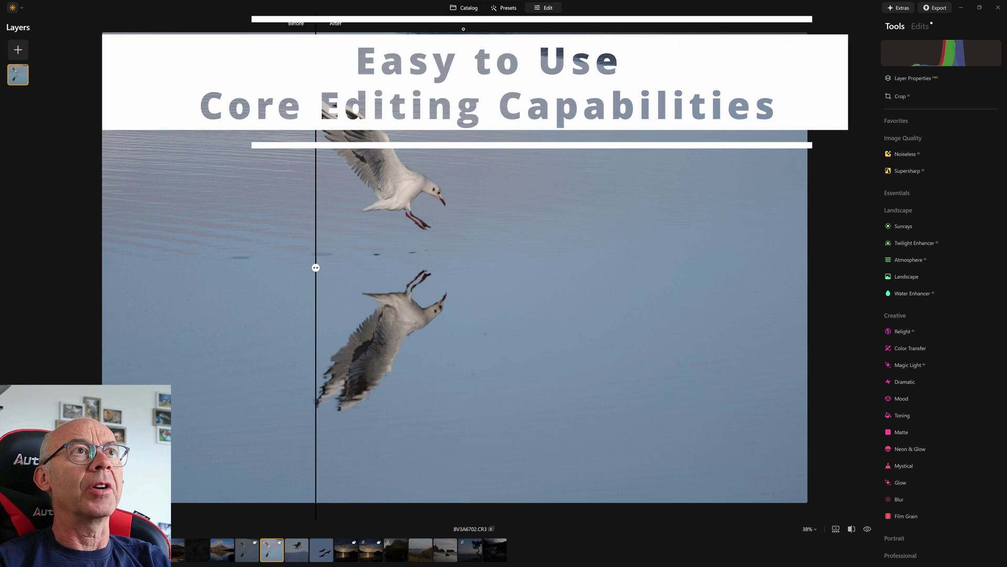
# Step: Create a virtual copy of the dark coastal waterfall photo IMG_0819 from the catalog
pyautogui.click(469, 8)
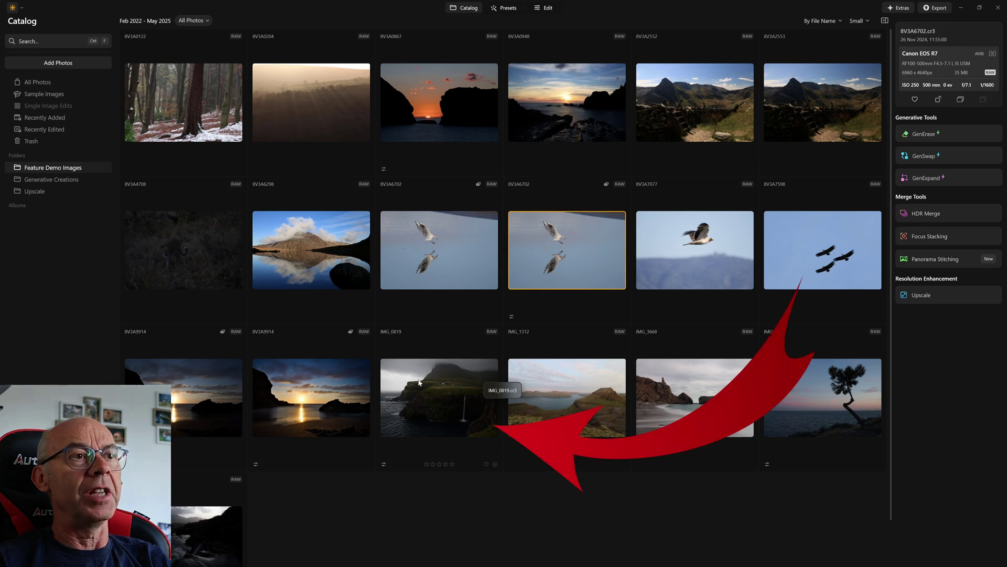
pyautogui.doubleClick(439, 410)
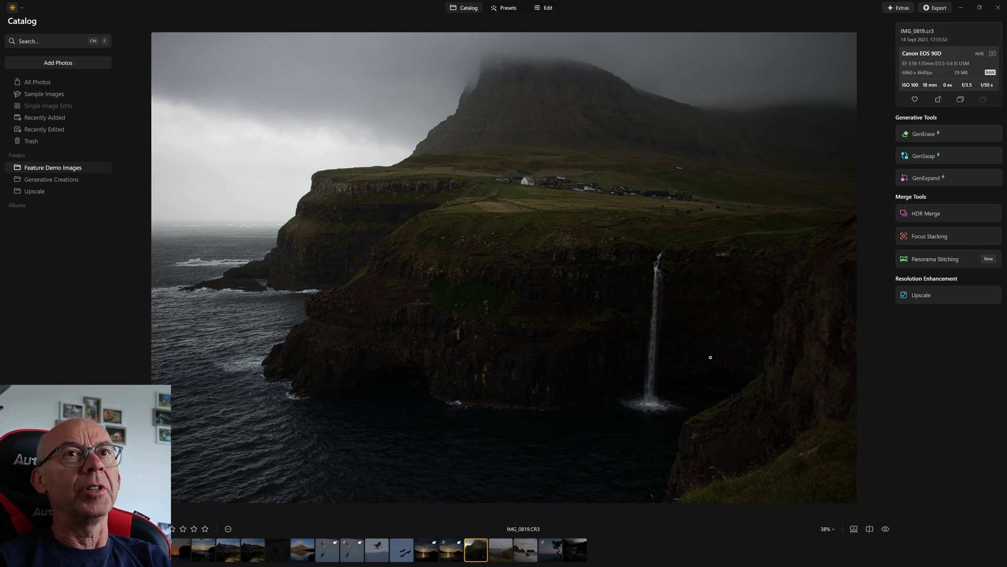
pyautogui.rightClick(638, 343)
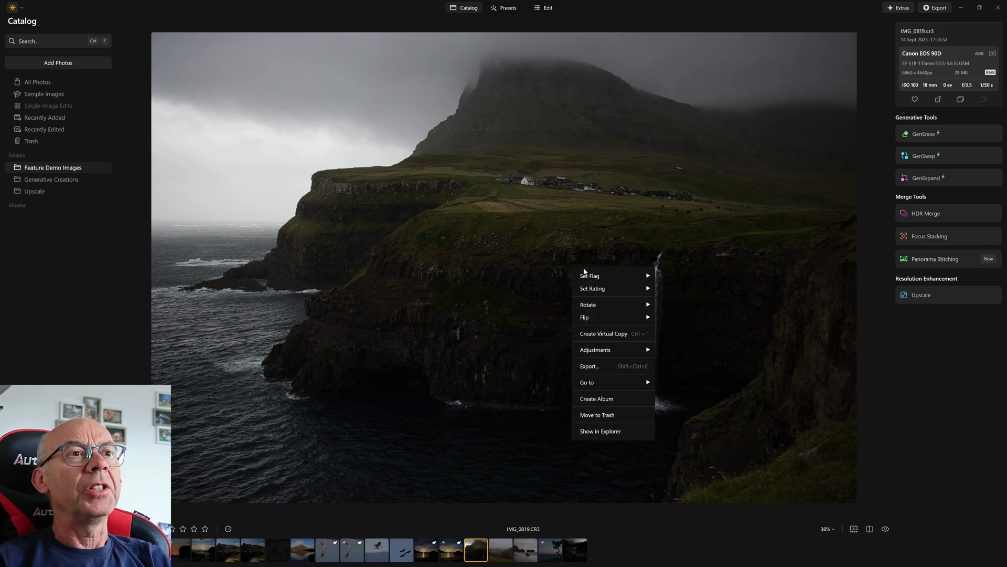
pyautogui.click(614, 336)
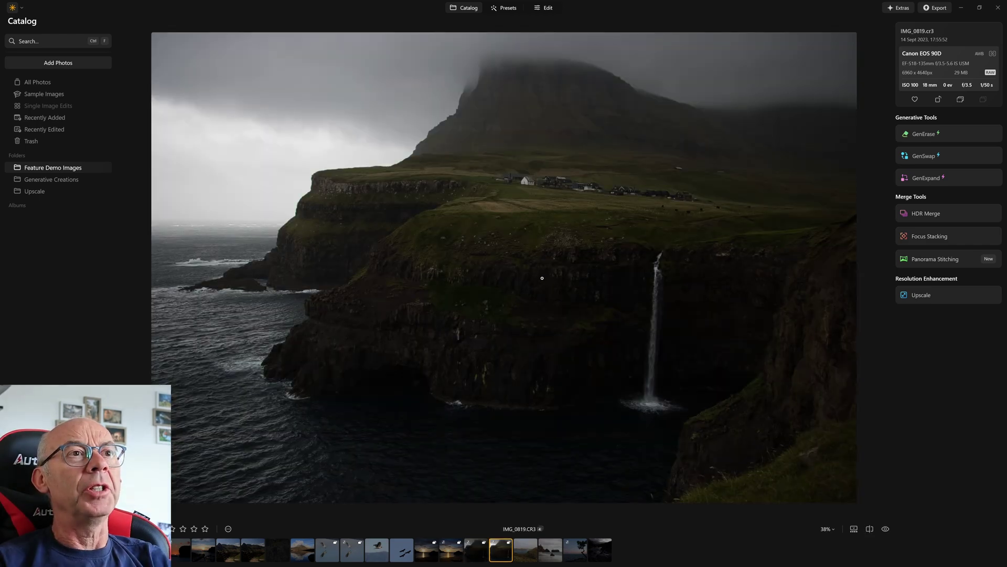
# Step: Open the waterfall photo's copy for editing and set its Develop exposure to 1.40
pyautogui.click(546, 8)
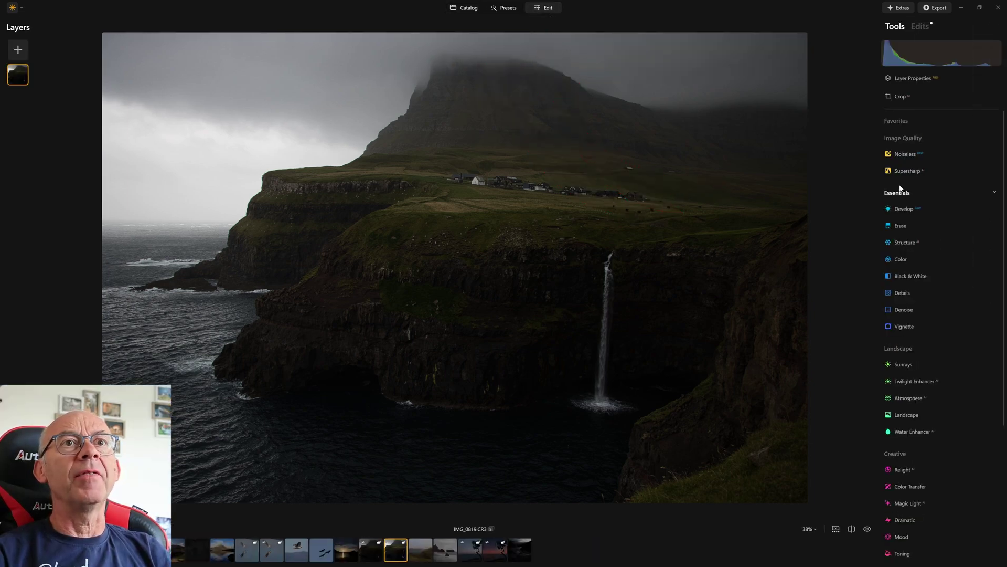
pyautogui.click(911, 209)
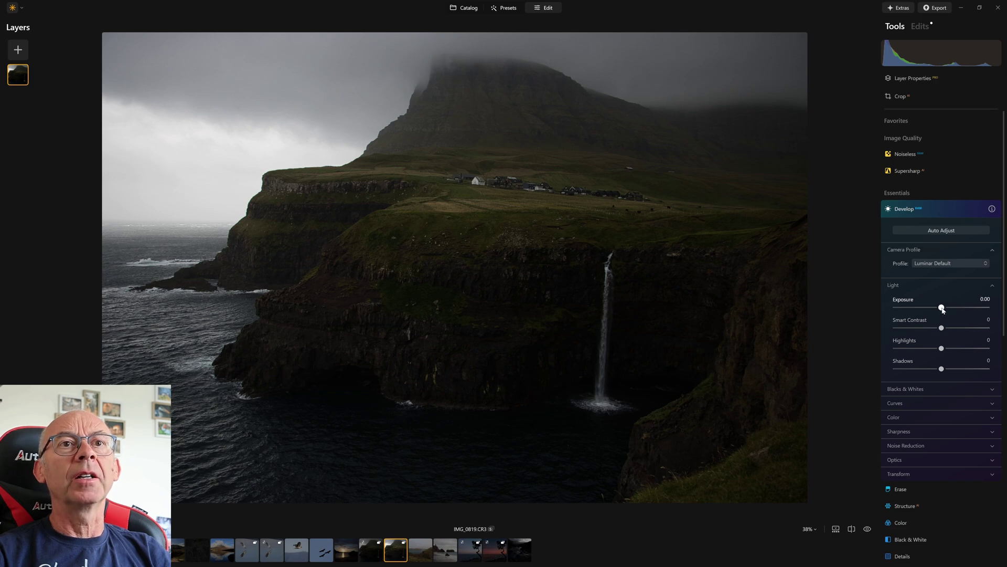
pyautogui.moveTo(942, 308); pyautogui.dragTo(956, 311)
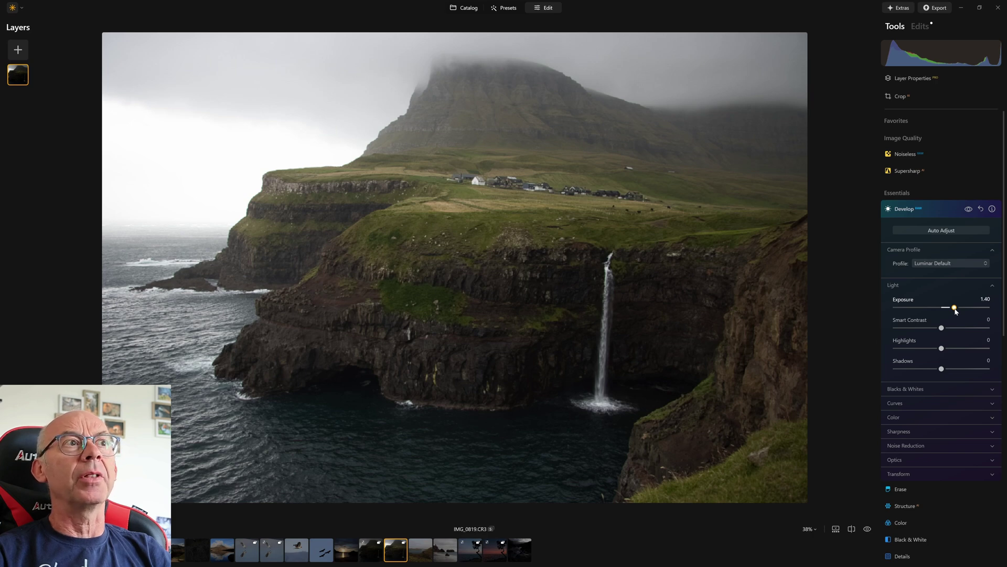
pyautogui.scroll(-5, 964, 302)
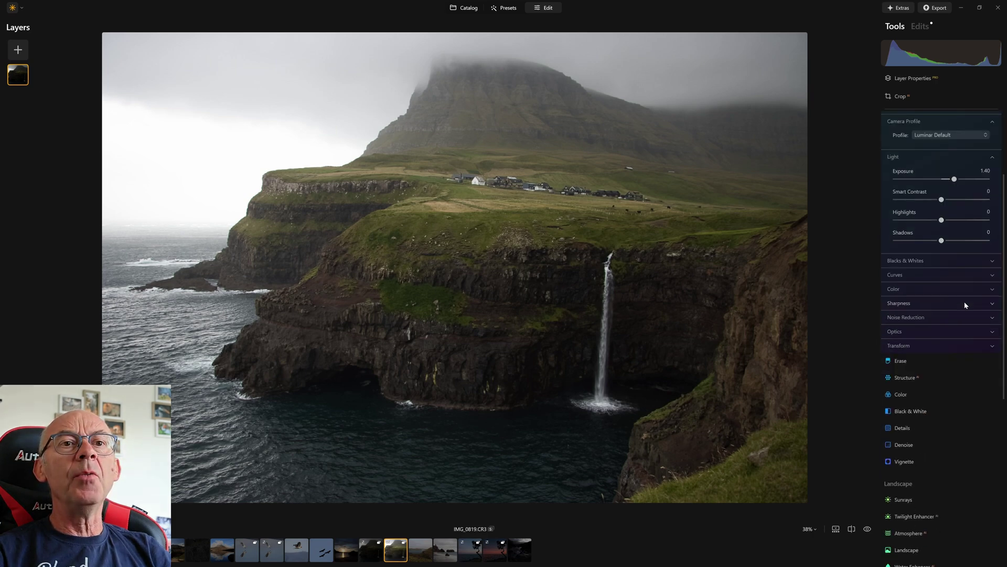
# Step: Enable Auto Fix Chromatic Aberrations and Auto Defringe in the waterfall photo's Develop optics corrections
pyautogui.scroll(2, 965, 303)
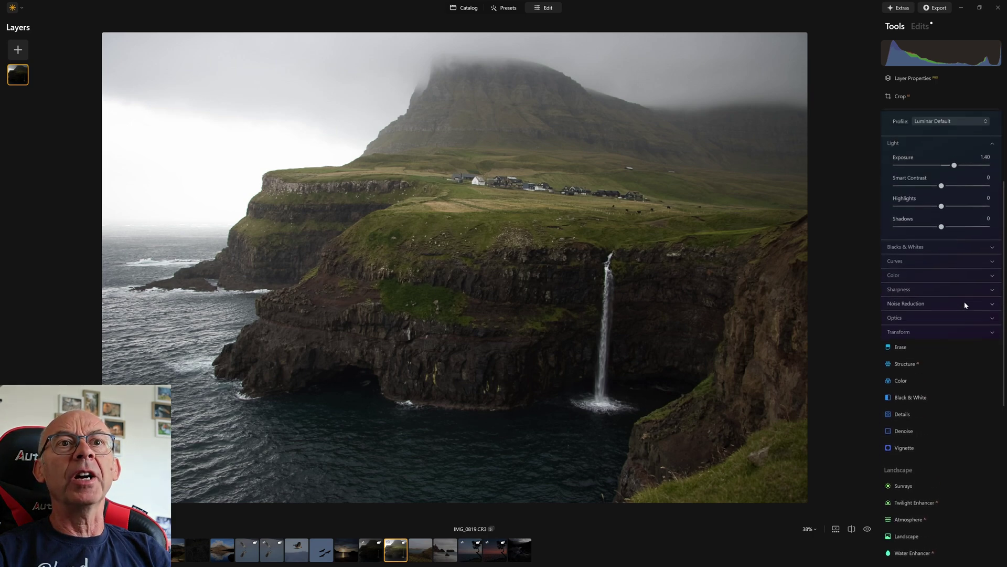
pyautogui.click(993, 319)
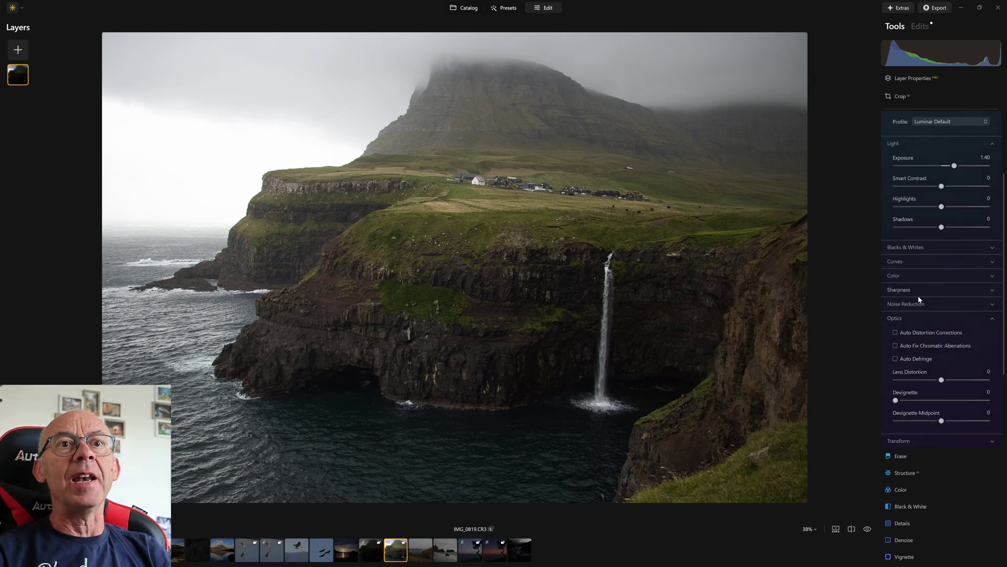
pyautogui.click(896, 345)
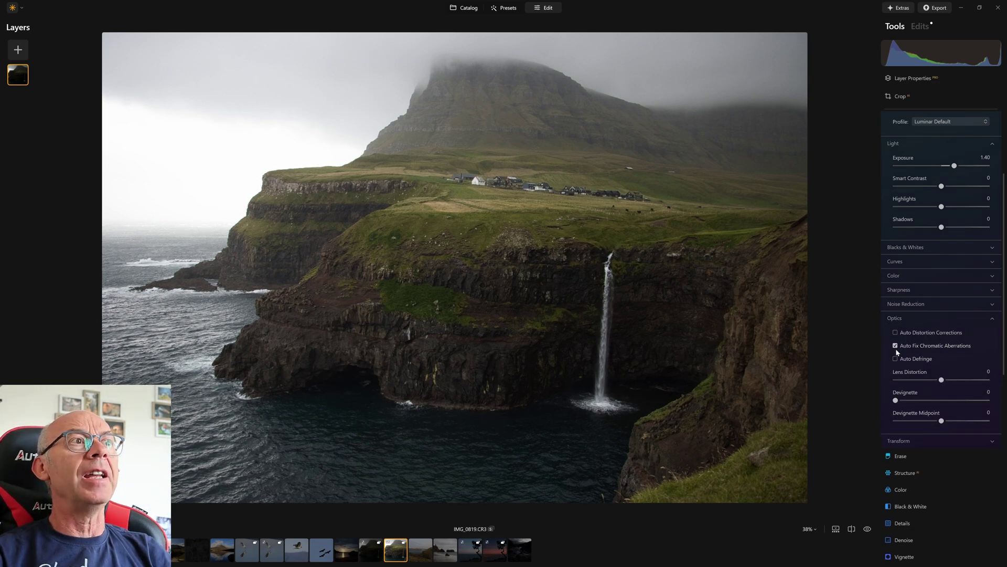
pyautogui.click(896, 358)
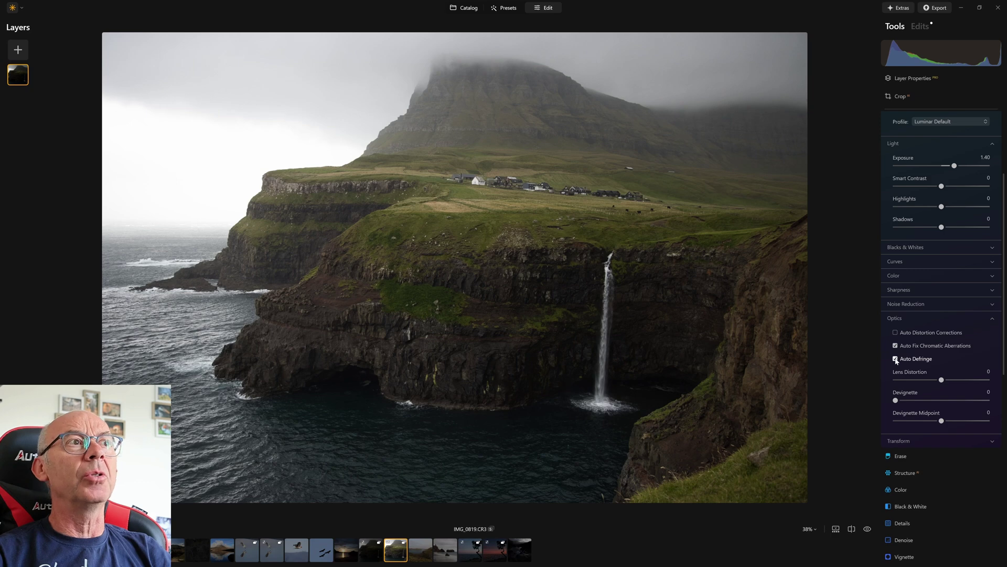
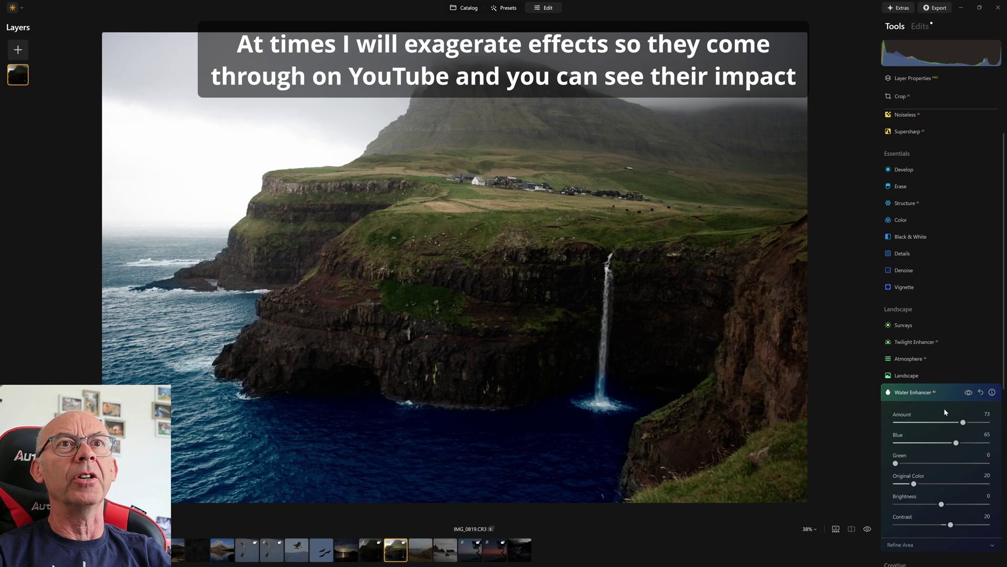
# Step: Revise the applied Develop edit to Highlights -59 and Shadows 23, and review the Water Enhancer effect on the sea
pyautogui.scroll(1, 930, 245)
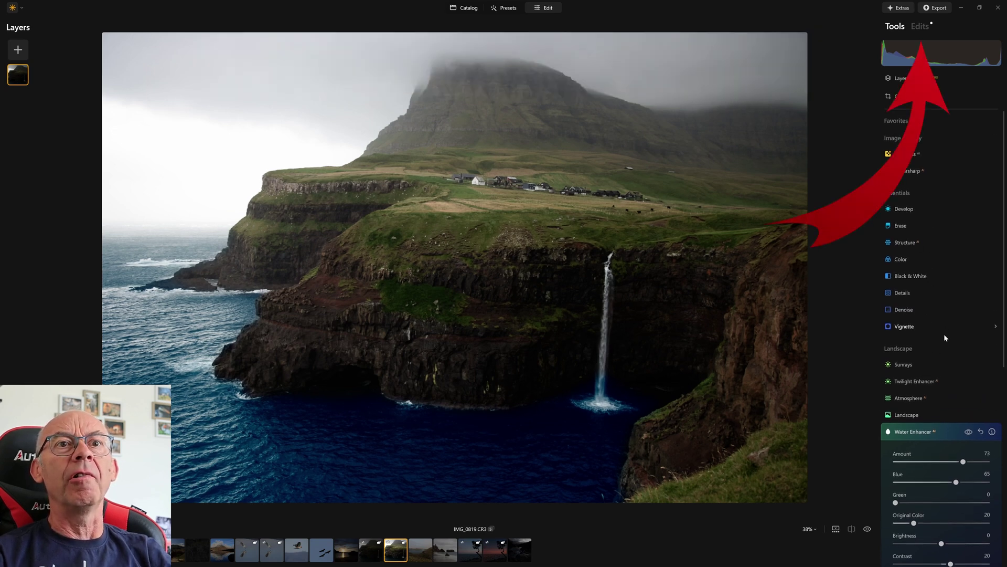
pyautogui.click(921, 26)
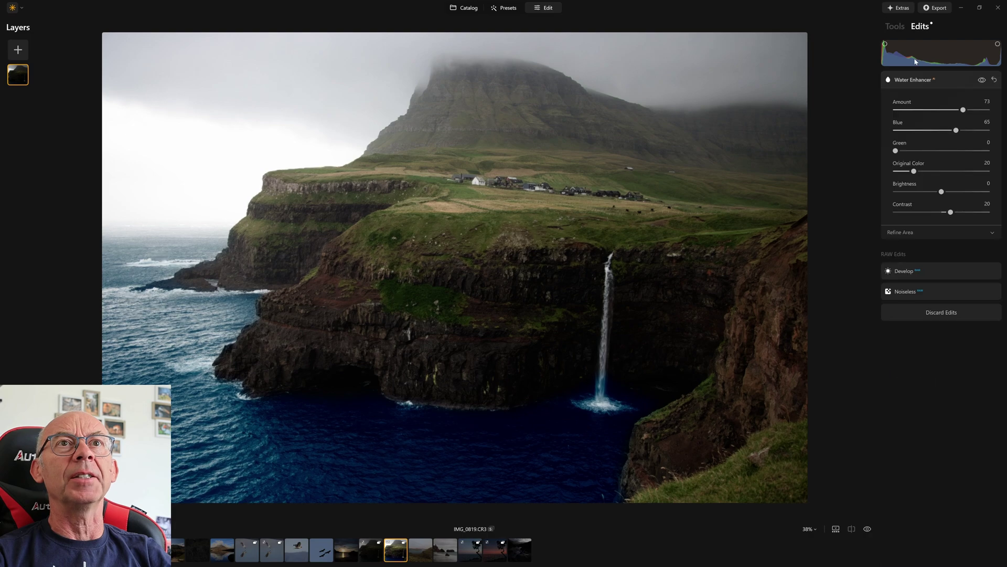
pyautogui.click(937, 272)
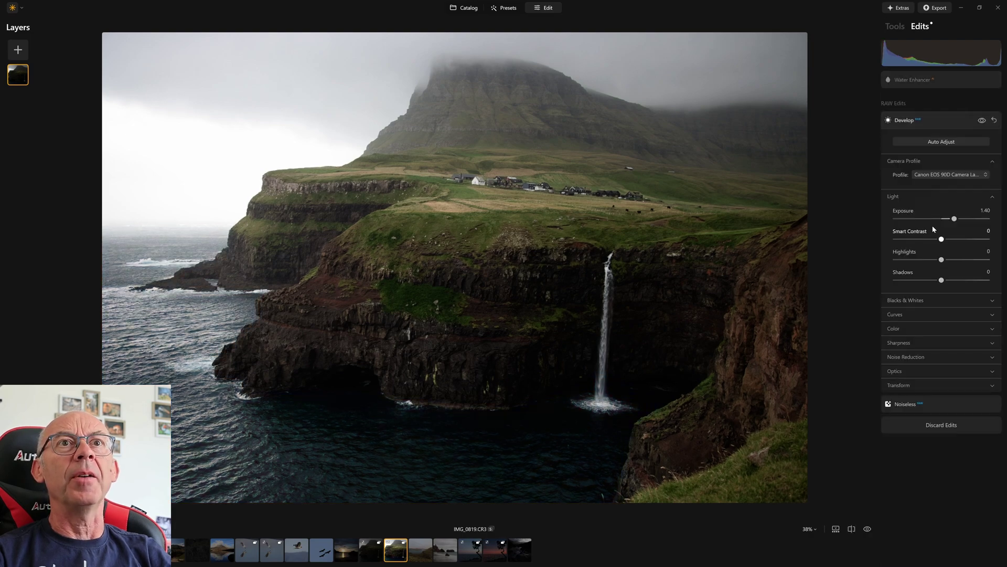
pyautogui.moveTo(943, 283); pyautogui.dragTo(914, 263)
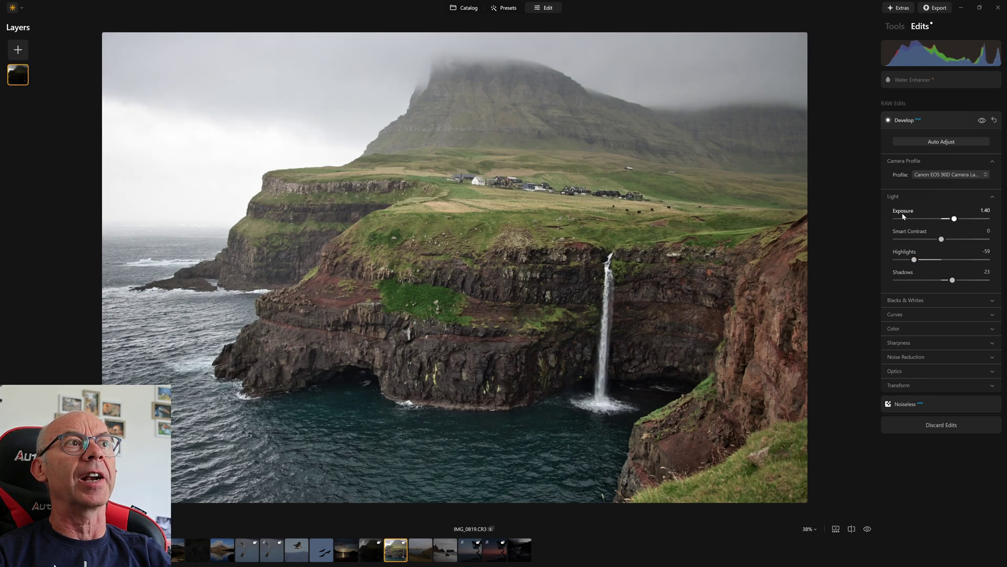
pyautogui.click(913, 79)
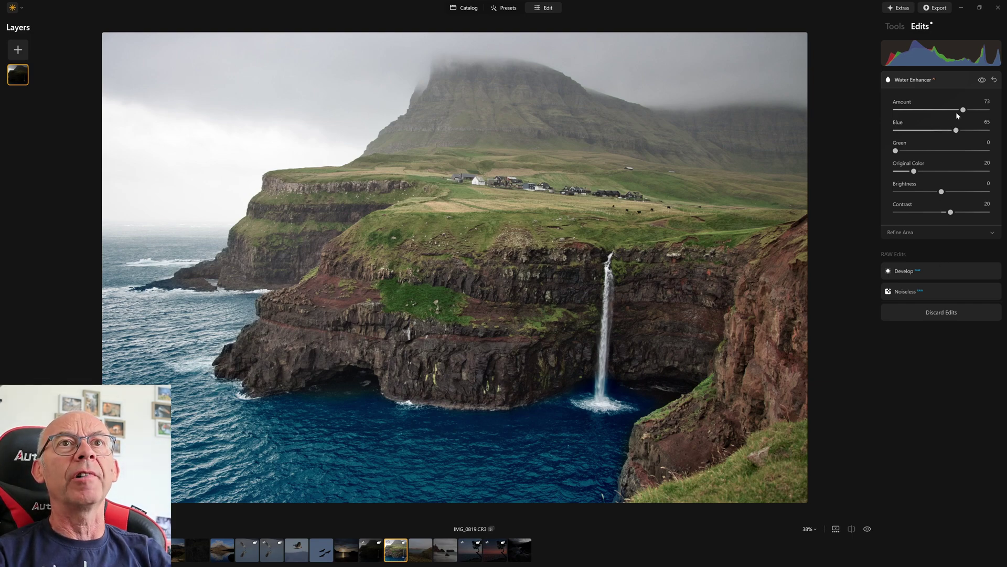
pyautogui.moveTo(681, 300)
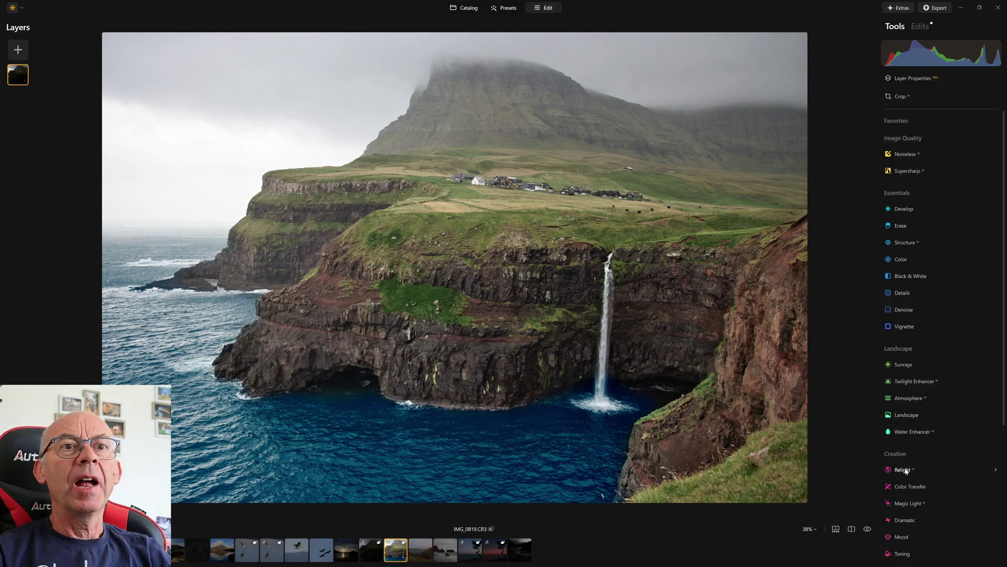
# Step: Relight the waterfall photo with Brightness Near 69, Brightness Far -73 and Depth 81
pyautogui.click(904, 470)
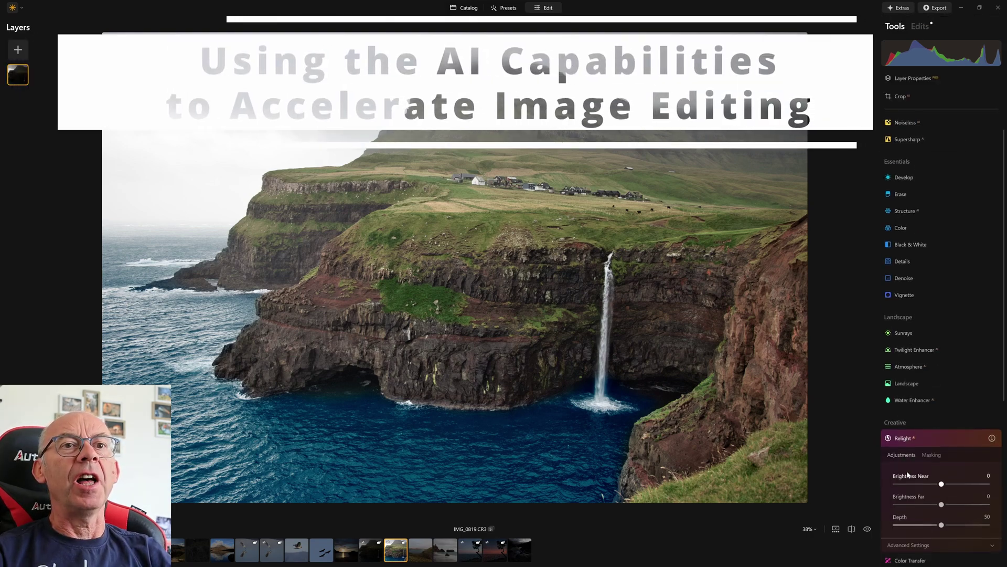
pyautogui.scroll(-4, 923, 473)
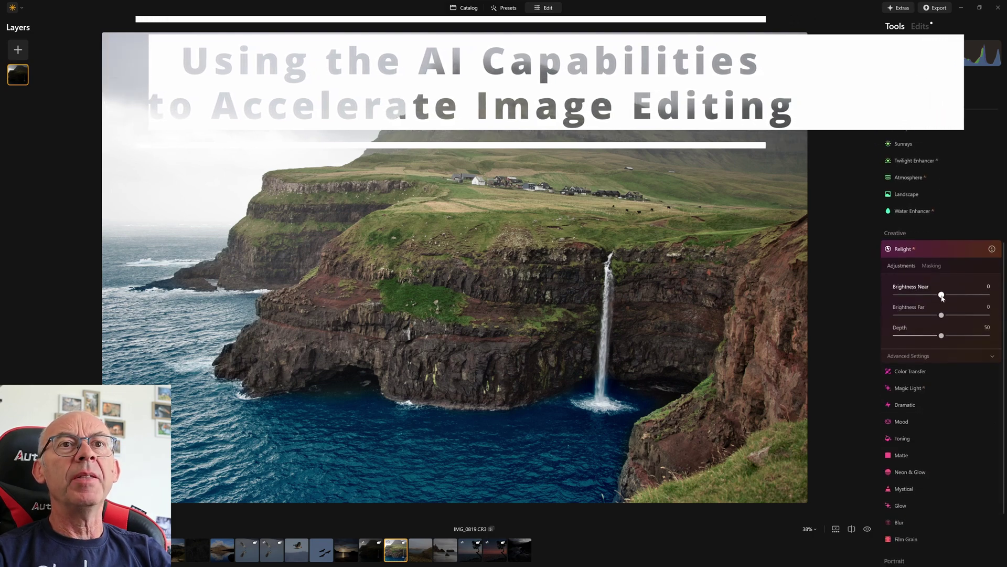
pyautogui.moveTo(942, 296); pyautogui.dragTo(979, 299)
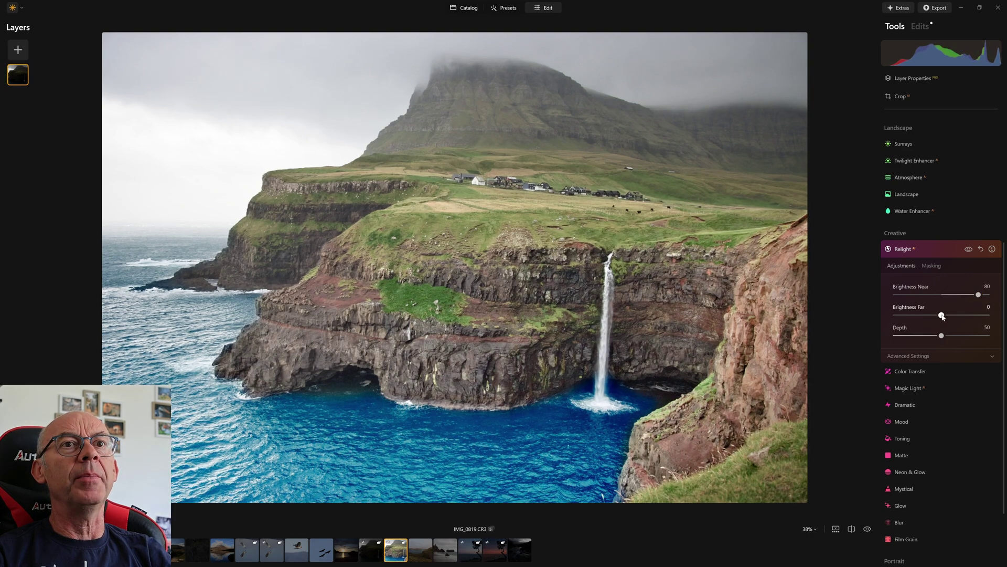
pyautogui.moveTo(942, 315); pyautogui.dragTo(908, 316)
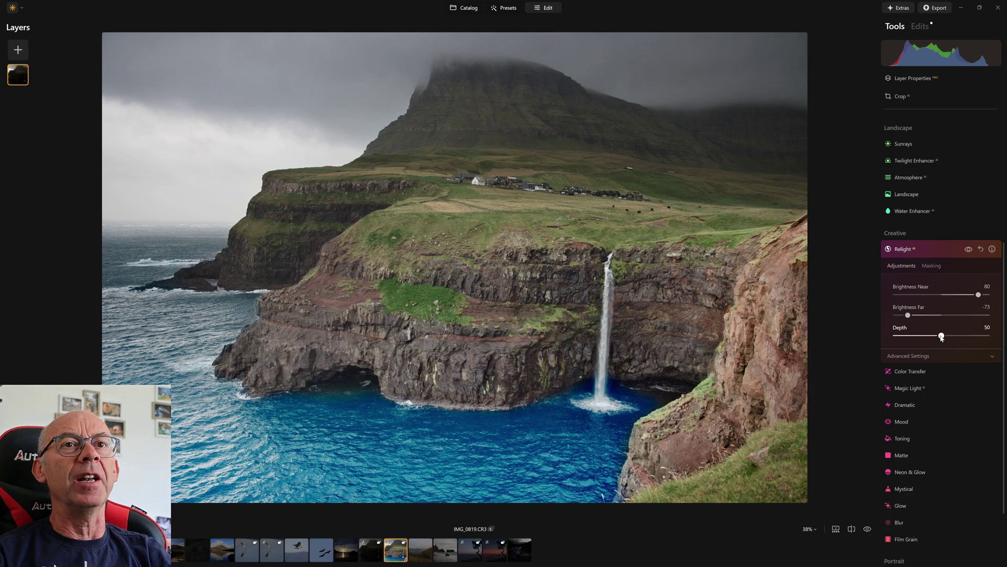
pyautogui.moveTo(944, 338); pyautogui.dragTo(970, 336)
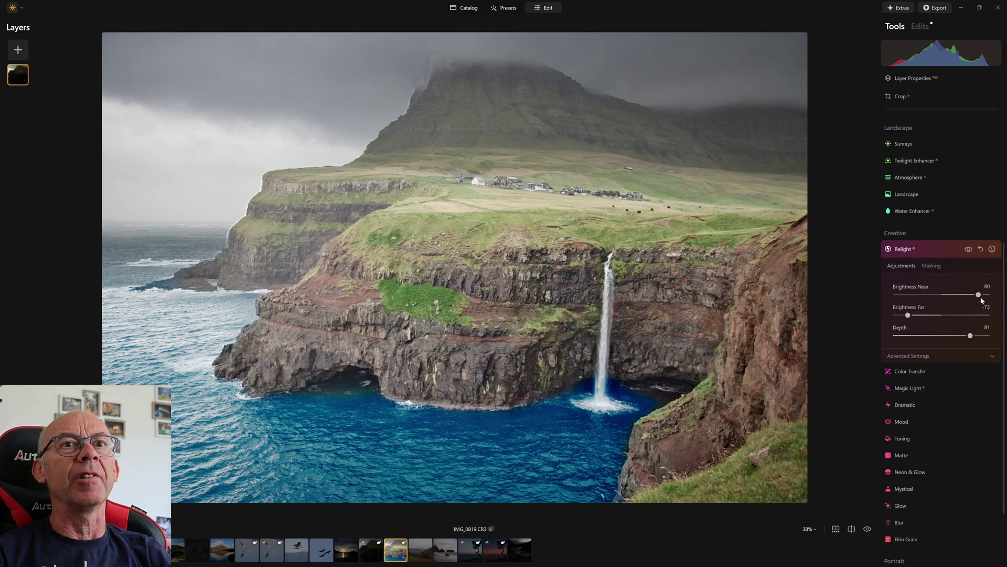
pyautogui.moveTo(978, 295); pyautogui.dragTo(974, 297)
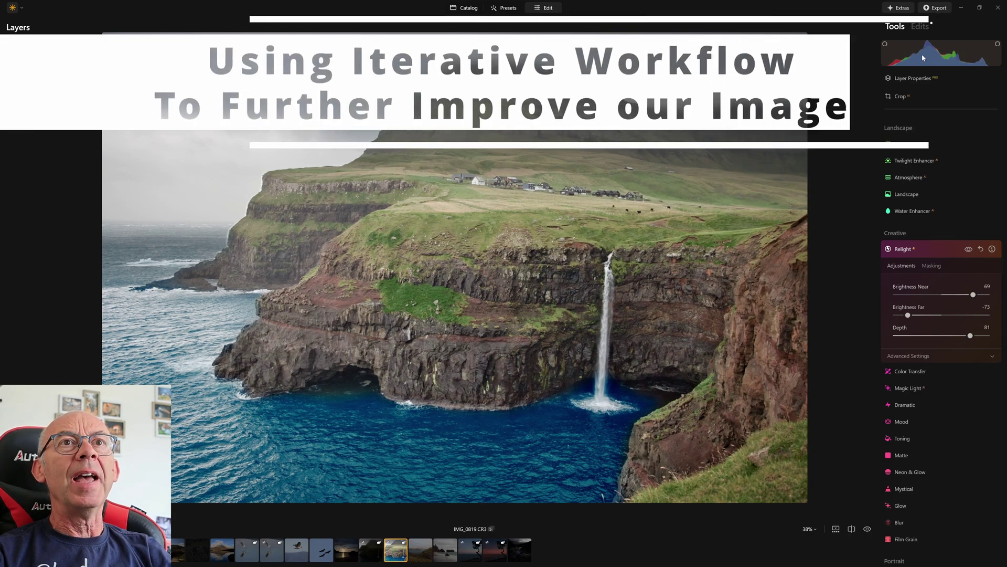
# Step: Reopen the applied Water Enhancer edit and set its Blue value to 61
pyautogui.click(922, 29)
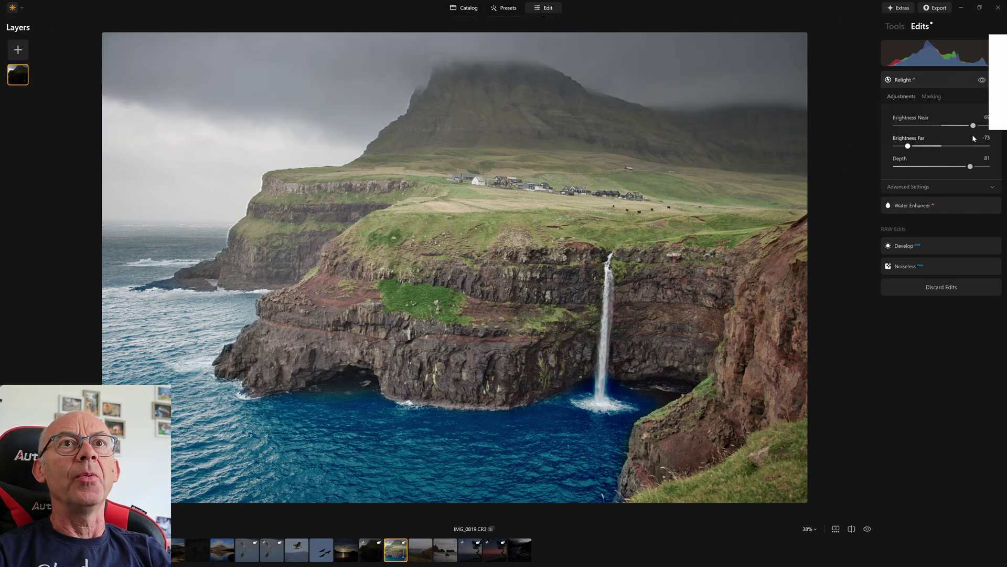
pyautogui.click(939, 206)
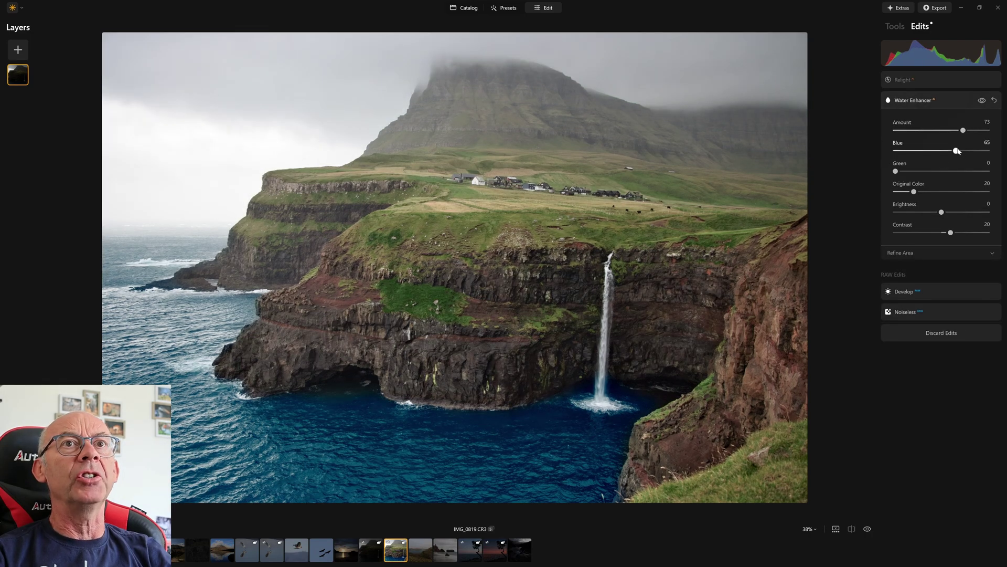
pyautogui.moveTo(958, 151); pyautogui.dragTo(954, 152)
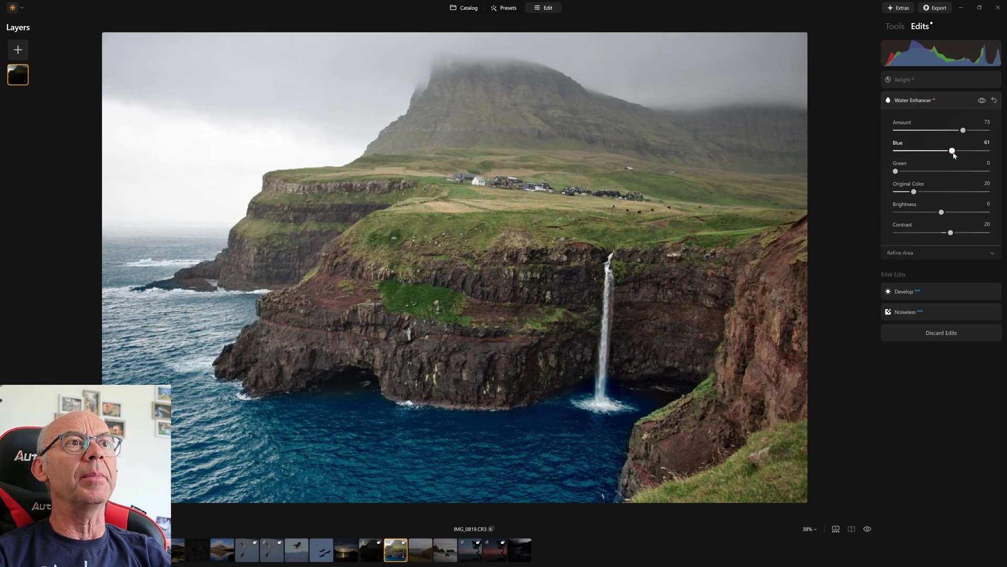
# Step: Reopen the applied Develop edit and set its color Temperature to 9343 and Vibrance to 56
pyautogui.click(931, 290)
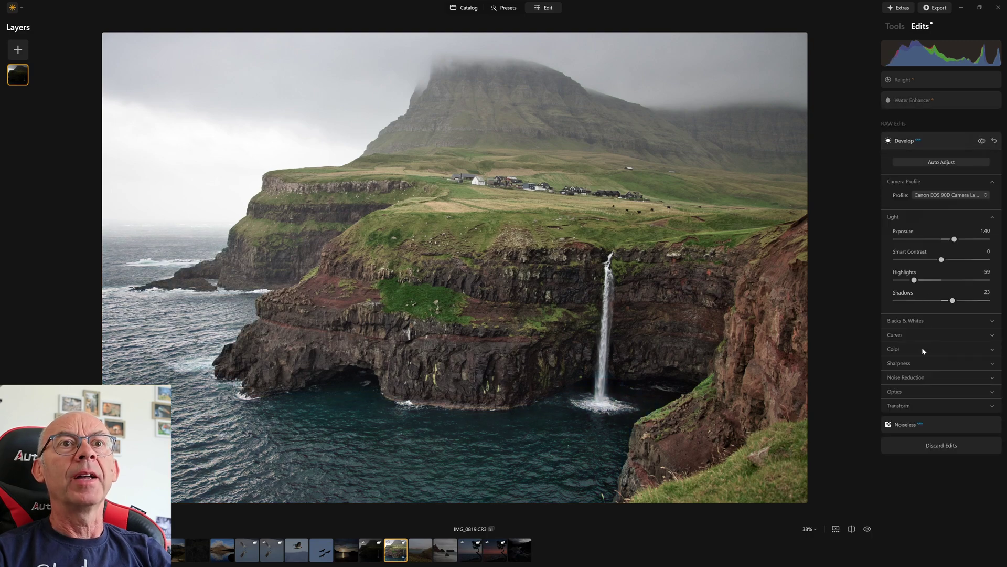
pyautogui.click(994, 349)
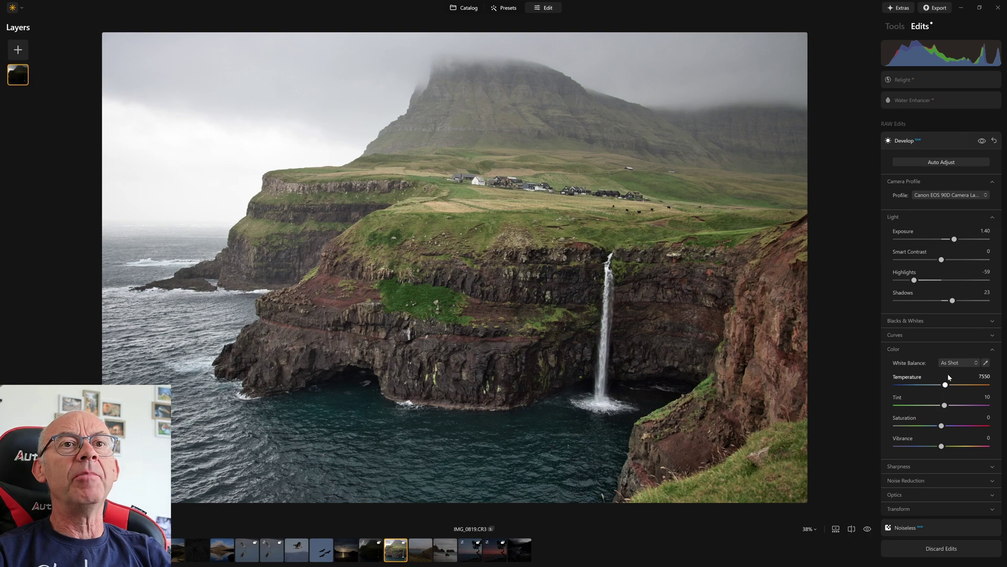
pyautogui.moveTo(945, 385); pyautogui.dragTo(952, 388)
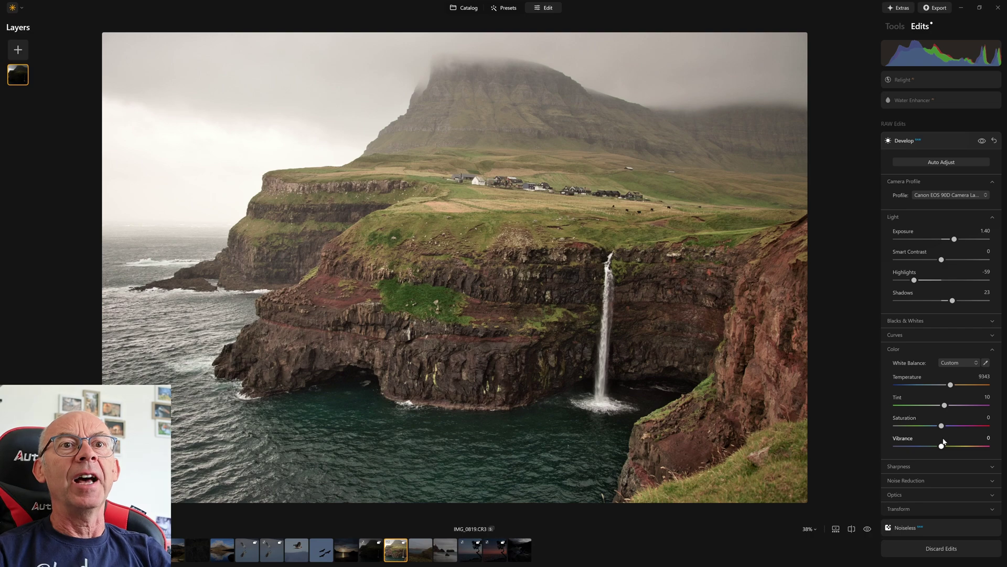
pyautogui.moveTo(942, 446); pyautogui.dragTo(969, 447)
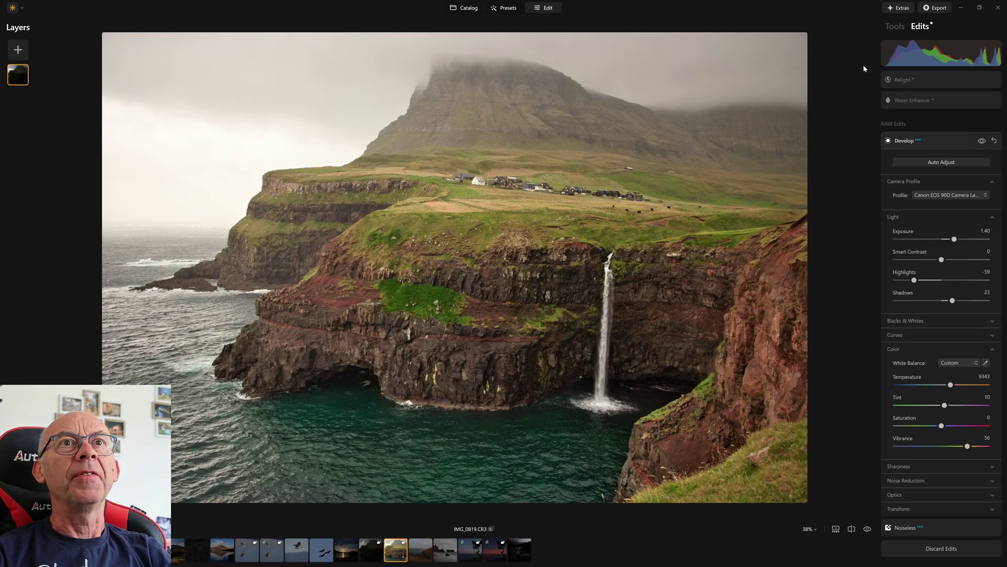
# Step: Erase the row of small dark spots on the grass below the village with a size 20 Erase brush
pyautogui.click(895, 26)
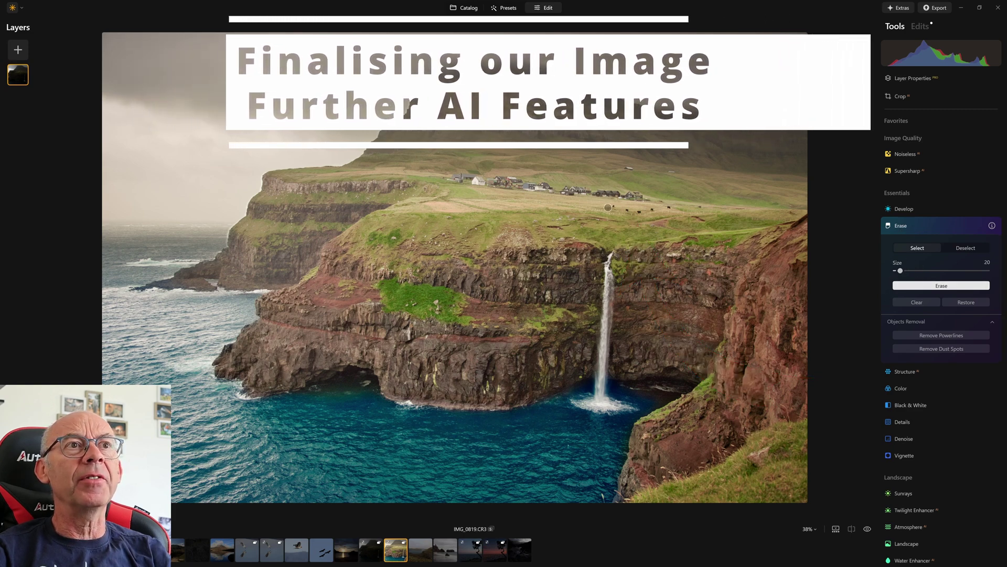
pyautogui.moveTo(609, 207); pyautogui.dragTo(705, 207)
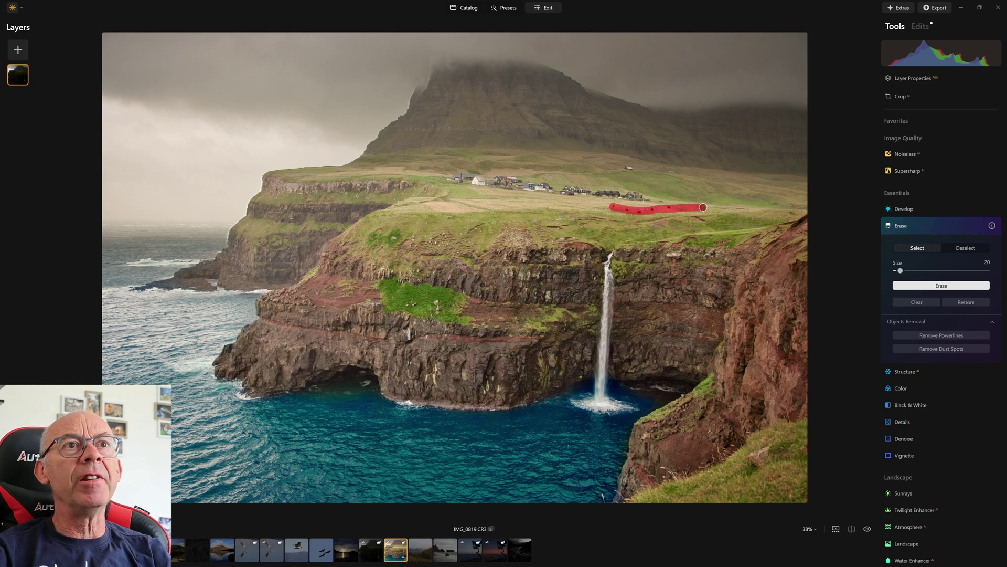
pyautogui.click(952, 287)
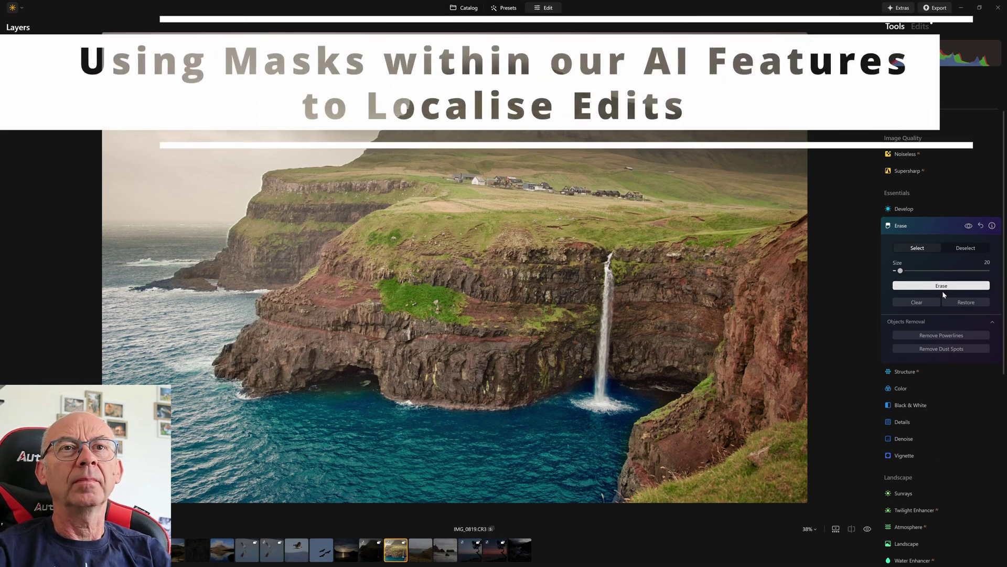
pyautogui.click(926, 226)
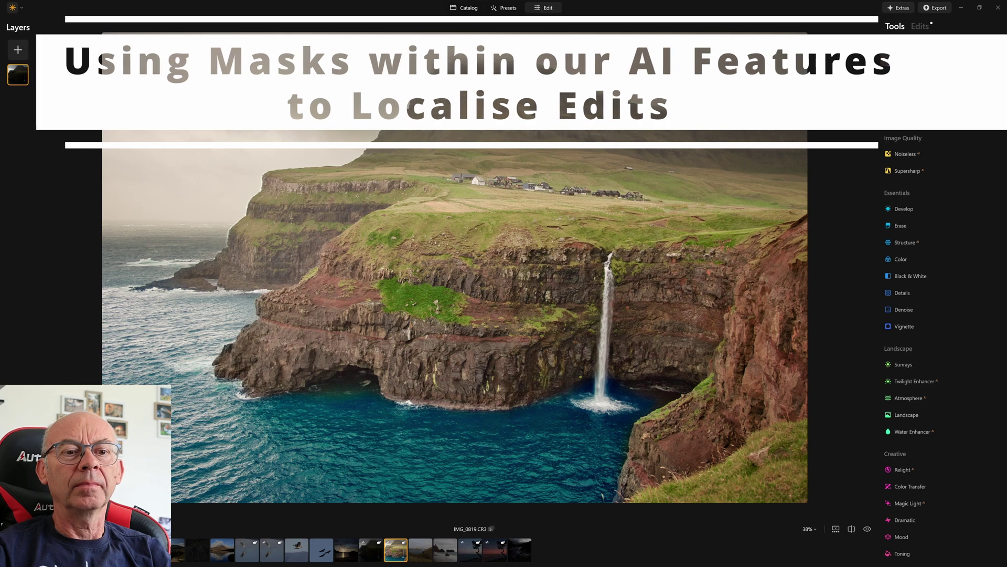
# Step: Add an AI mask of the sky to the Twilight Enhancer
pyautogui.scroll(-4, 914, 187)
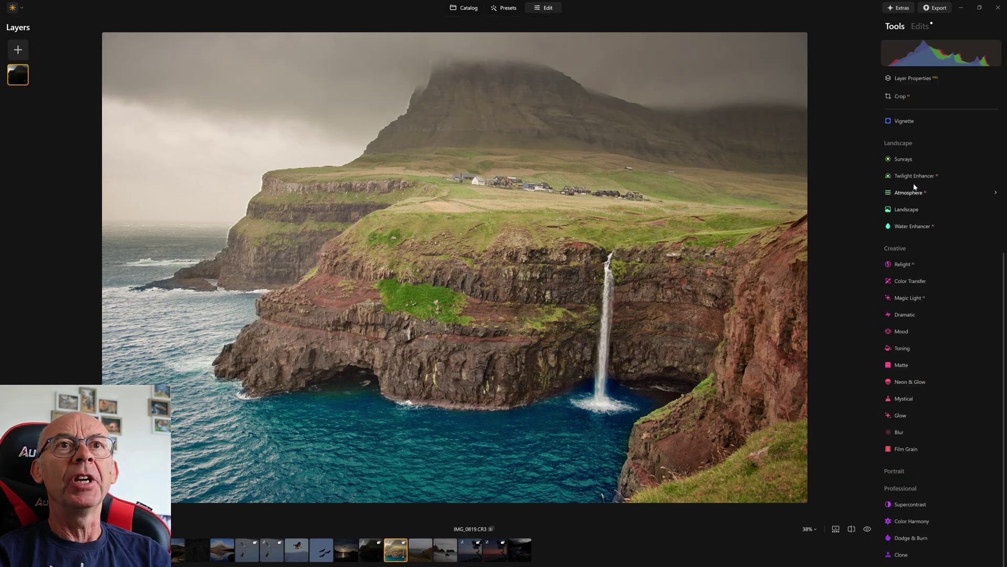
pyautogui.click(916, 177)
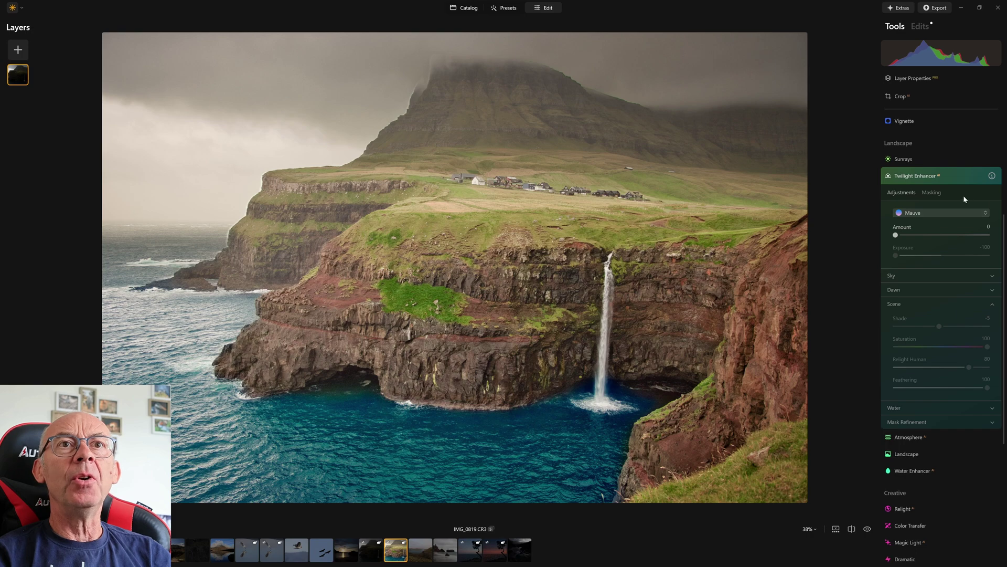
pyautogui.click(923, 193)
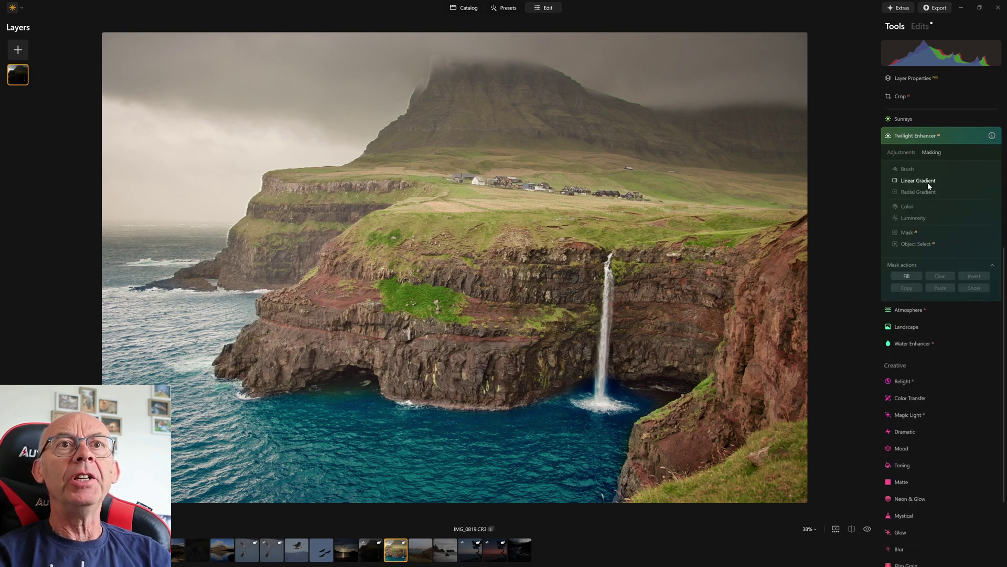
pyautogui.click(907, 232)
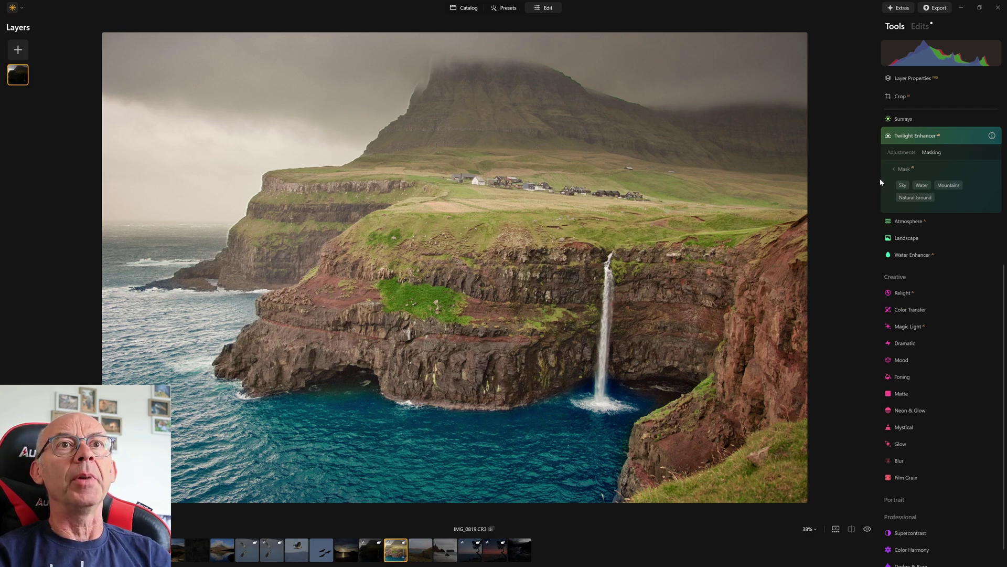
pyautogui.click(902, 185)
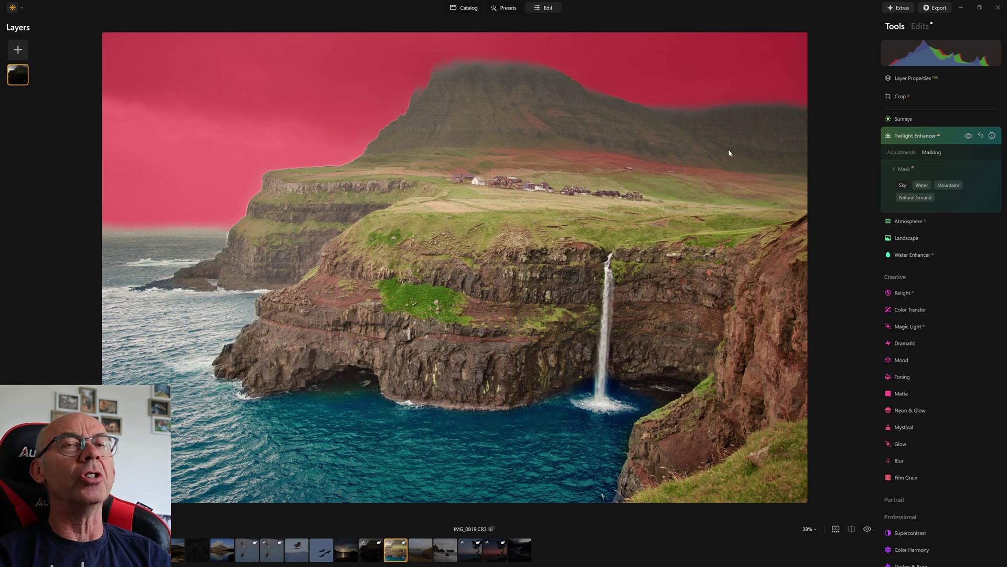
# Step: Refine the Twilight Enhancer mask with a size 213 brush, erasing it from the mountain and grassland and painting the sky above the sea horizon
pyautogui.click(904, 171)
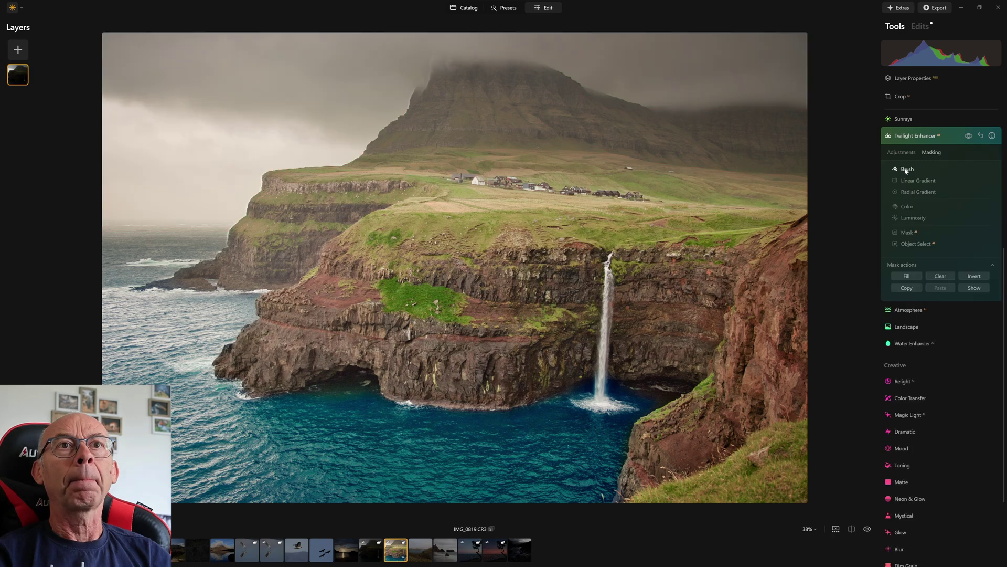
pyautogui.click(908, 169)
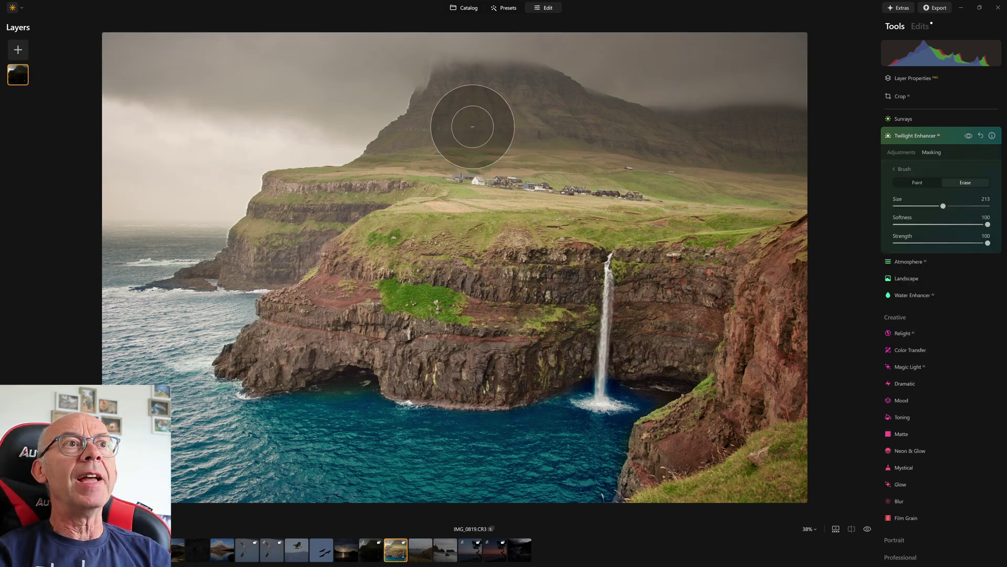
pyautogui.moveTo(468, 124)
pyautogui.mouseDown()
pyautogui.moveTo(597, 163)
pyautogui.moveTo(787, 191)
pyautogui.moveTo(437, 184)
pyautogui.mouseUp()
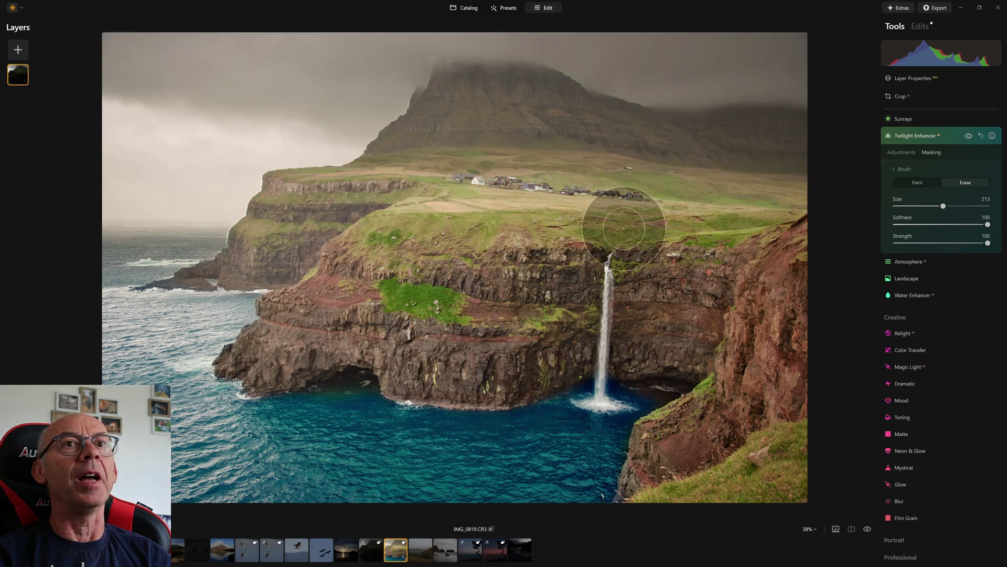
pyautogui.click(924, 181)
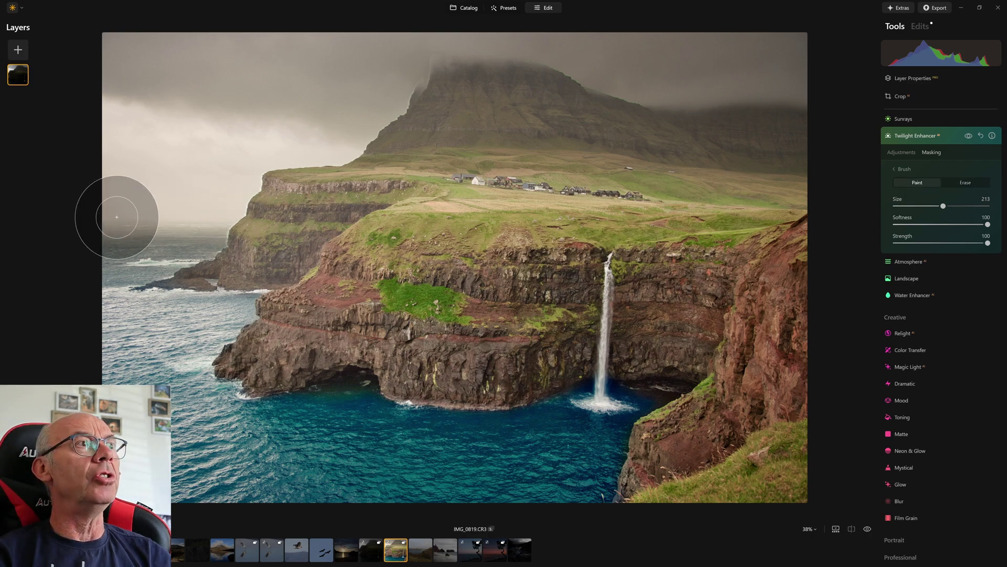
pyautogui.moveTo(117, 216); pyautogui.dragTo(209, 209)
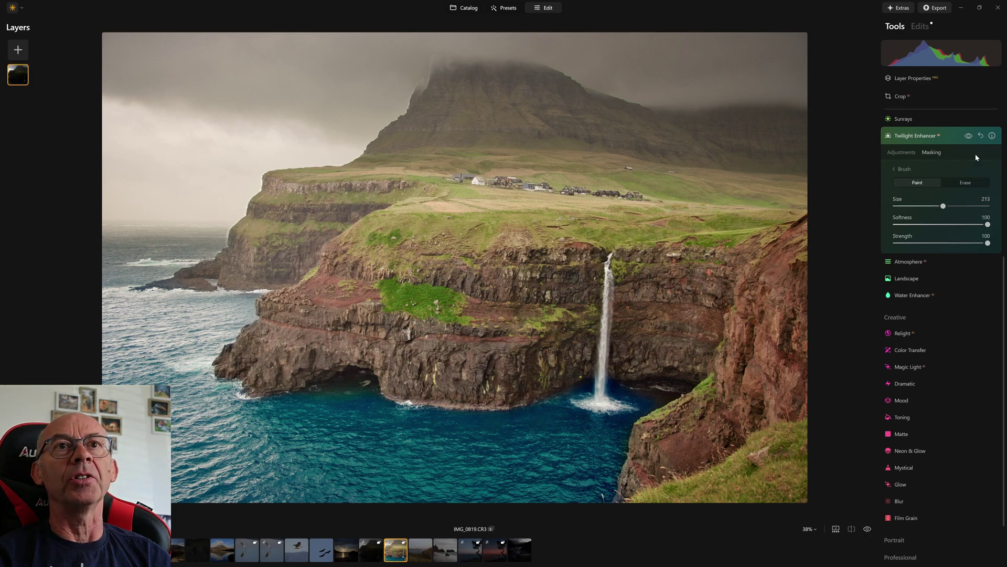
# Step: Apply the Blue Twilight Enhancer preset to the masked sky with Amount 100 and Exposure -40
pyautogui.click(901, 152)
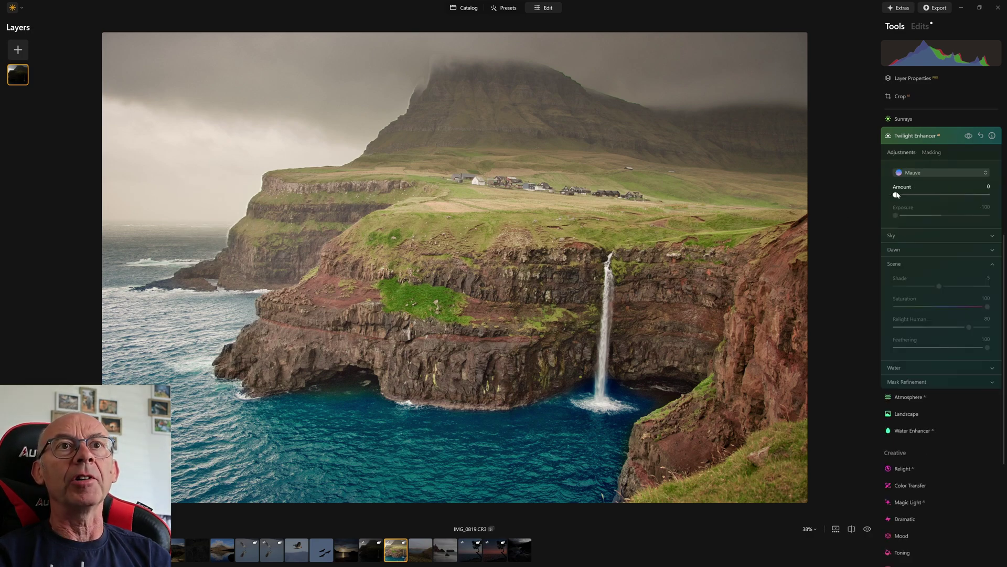
pyautogui.click(983, 172)
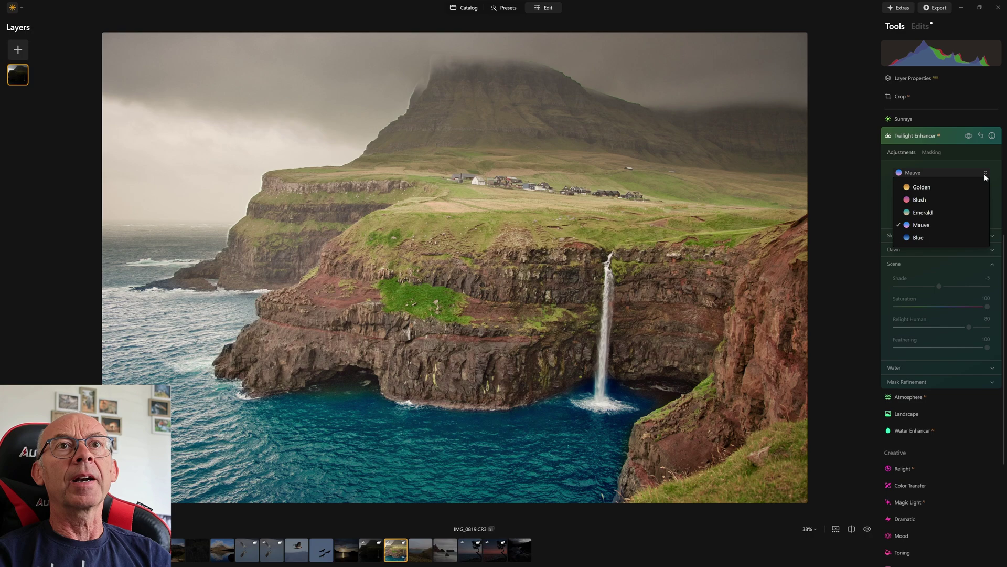
pyautogui.click(922, 237)
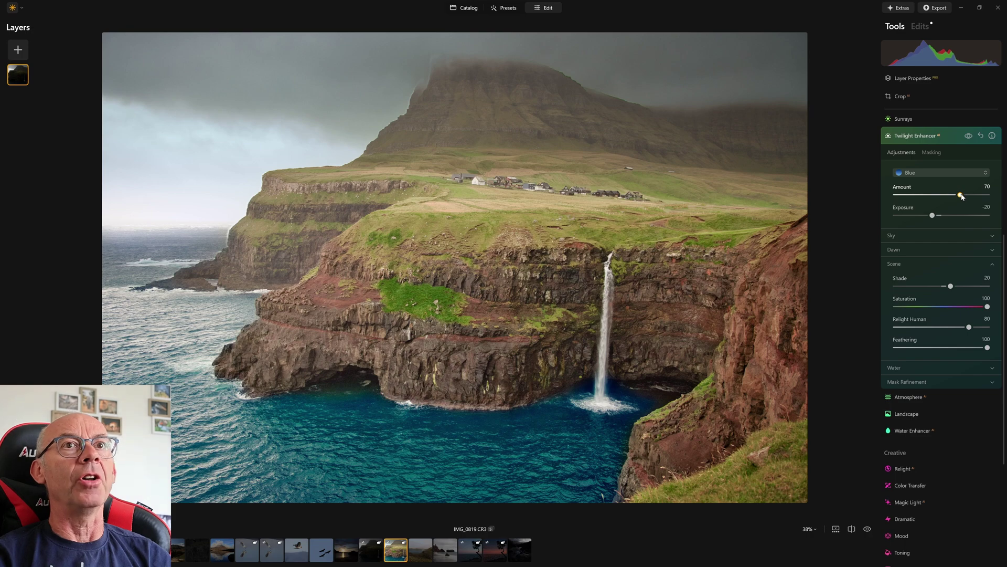
pyautogui.moveTo(961, 196); pyautogui.dragTo(1004, 198)
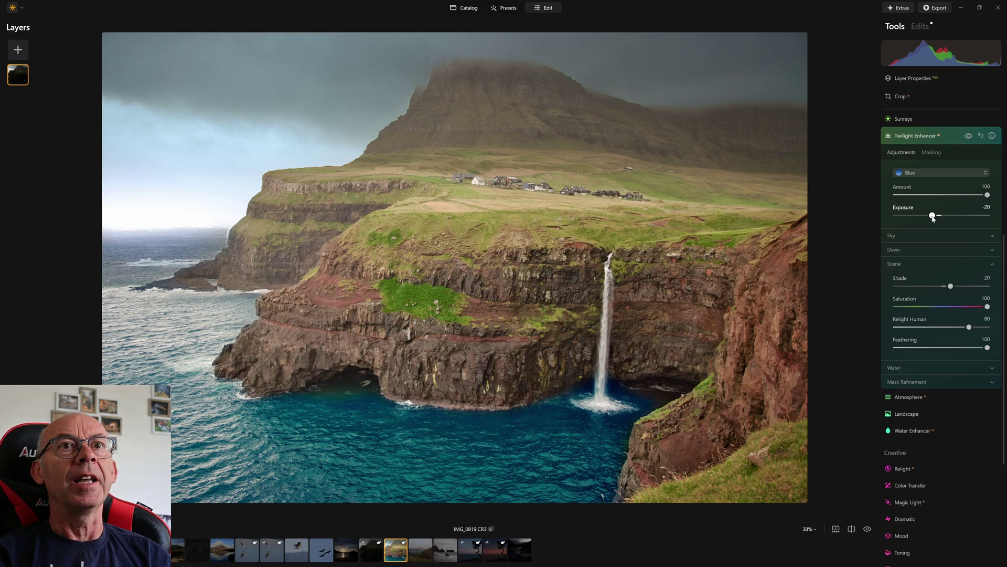
pyautogui.moveTo(933, 216); pyautogui.dragTo(925, 220)
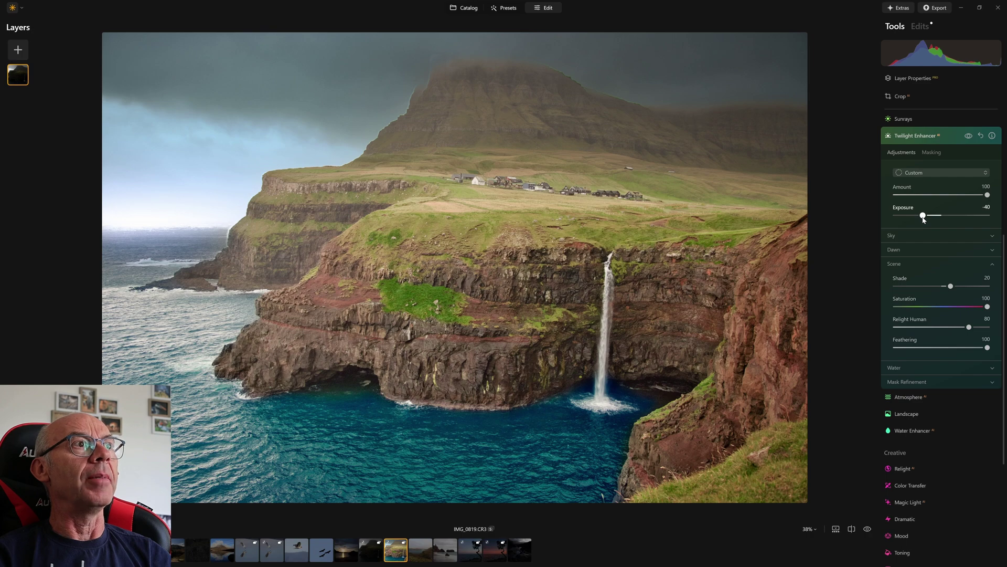
pyautogui.click(920, 26)
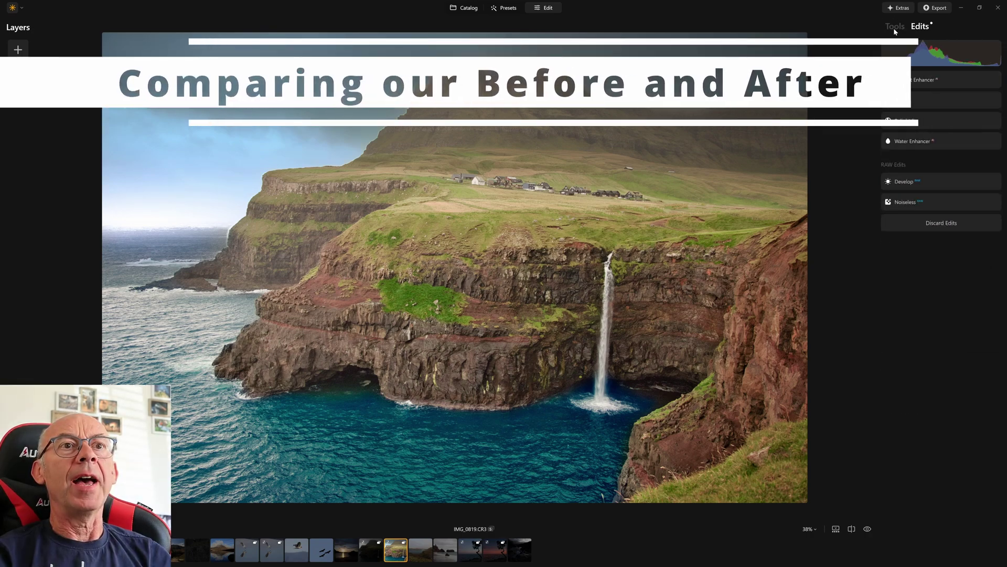
pyautogui.click(895, 27)
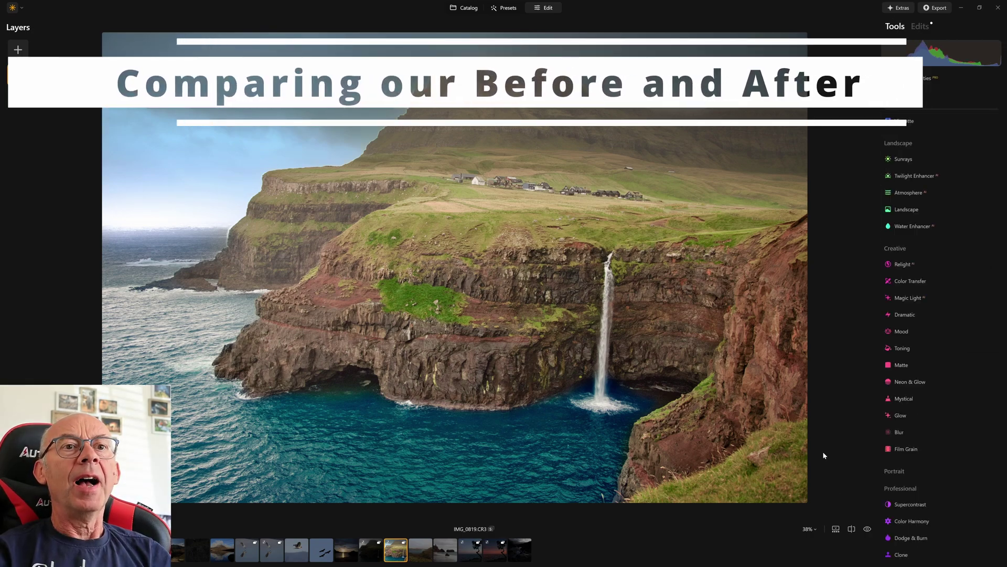
# Step: Compare the waterfall photo before and after editing by sweeping the split divider across the image
pyautogui.click(851, 529)
pyautogui.moveTo(440, 265); pyautogui.dragTo(145, 325)
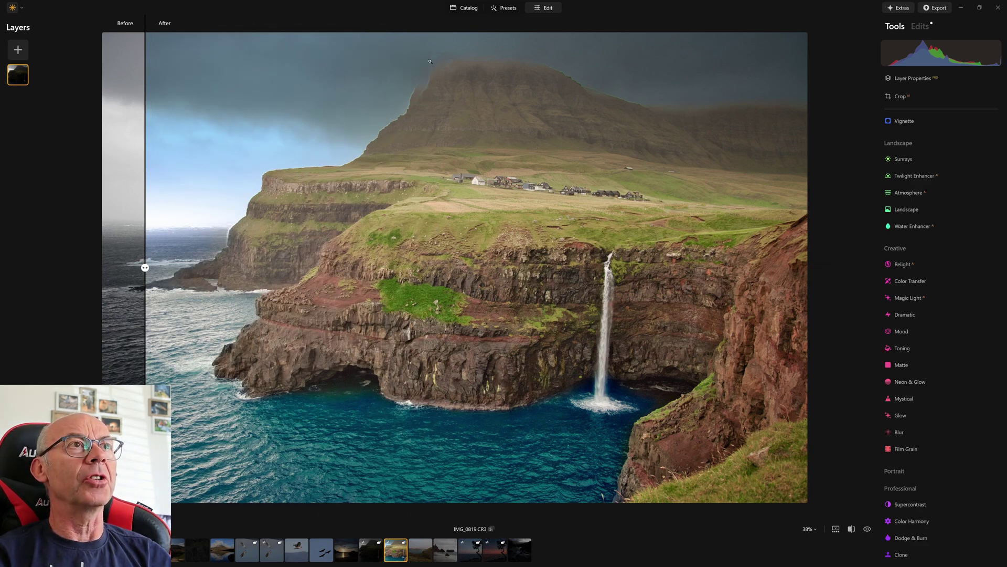
pyautogui.moveTo(145, 268)
pyautogui.mouseDown()
pyautogui.moveTo(775, 237)
pyautogui.moveTo(143, 267)
pyautogui.mouseUp()
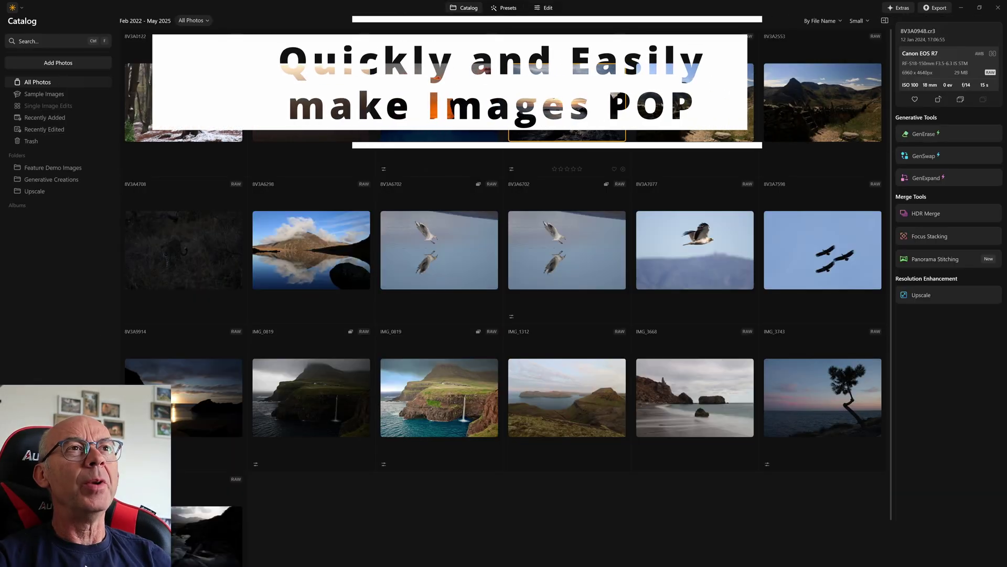
# Step: Create a virtual copy of the BV3A0948 coastal sunset photo and open the copy for editing
pyautogui.rightClick(552, 95)
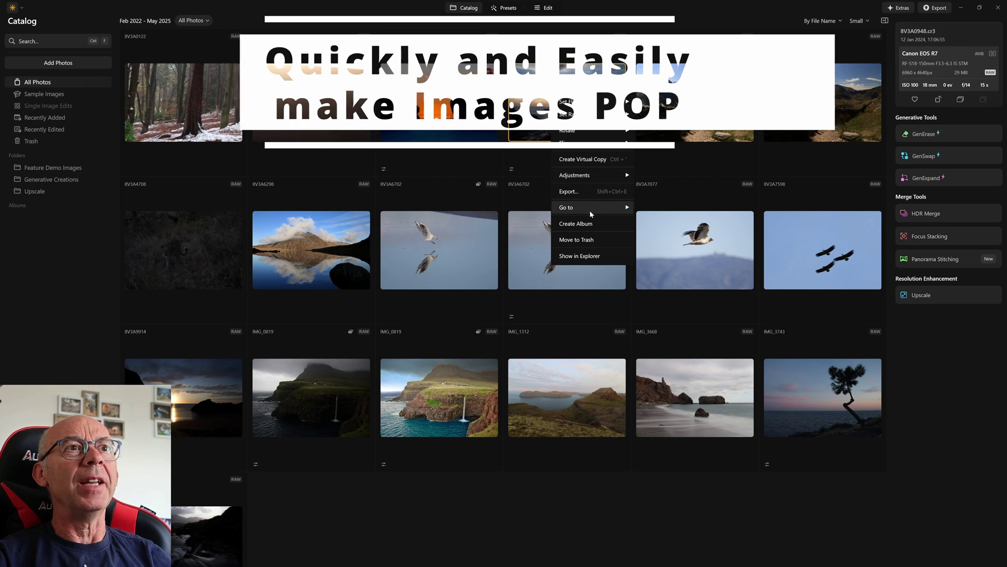
pyautogui.moveTo(590, 209)
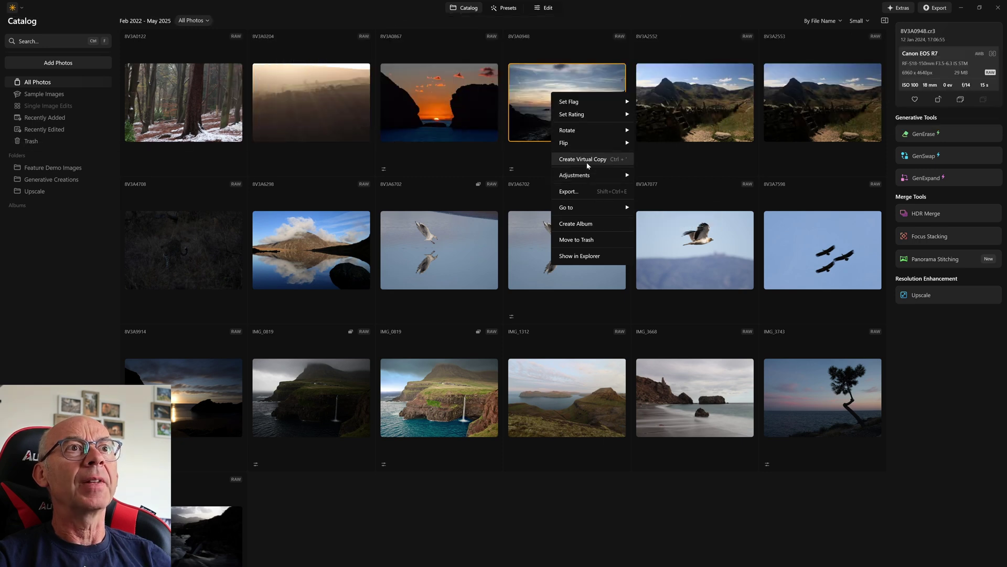
pyautogui.click(587, 158)
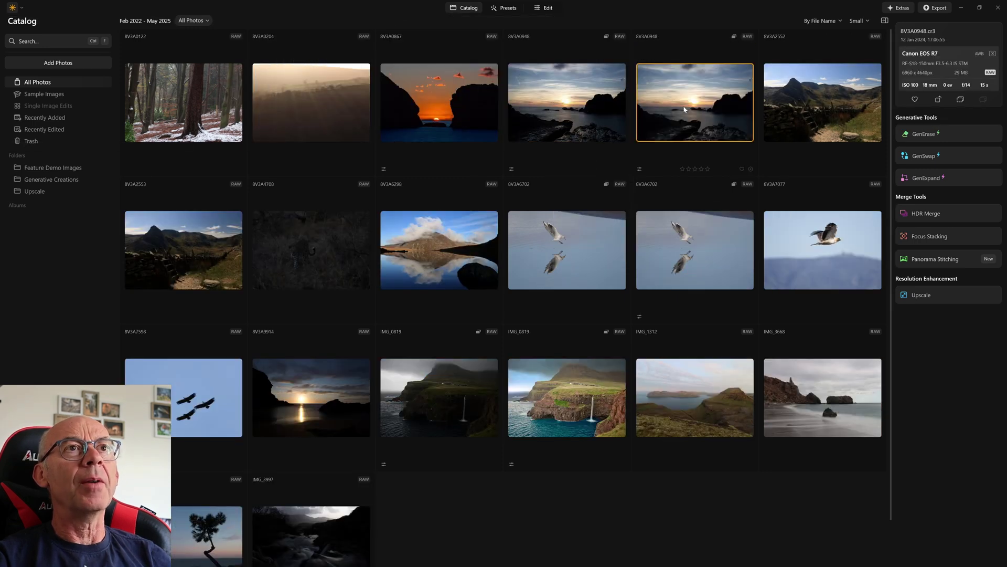
pyautogui.click(545, 9)
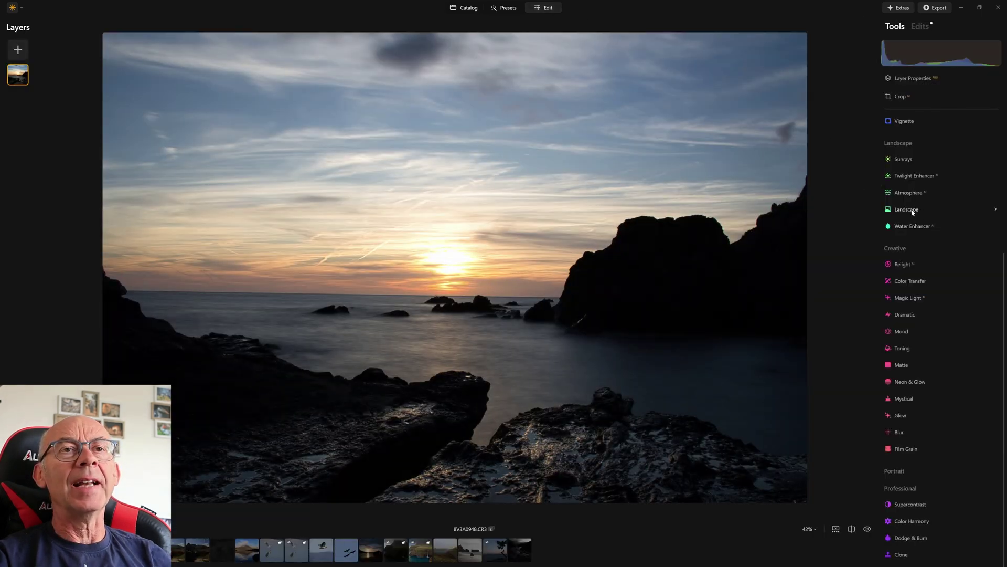
# Step: Set the Landscape tool's Golden Hour to 100 and the Water Enhancer's Amount to 100
pyautogui.click(913, 210)
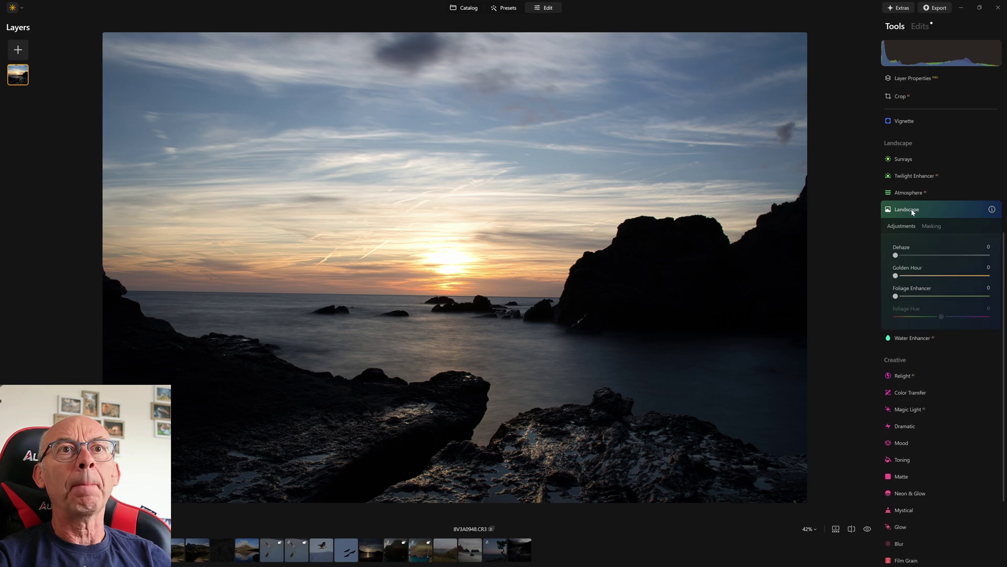
pyautogui.moveTo(896, 276); pyautogui.dragTo(995, 279)
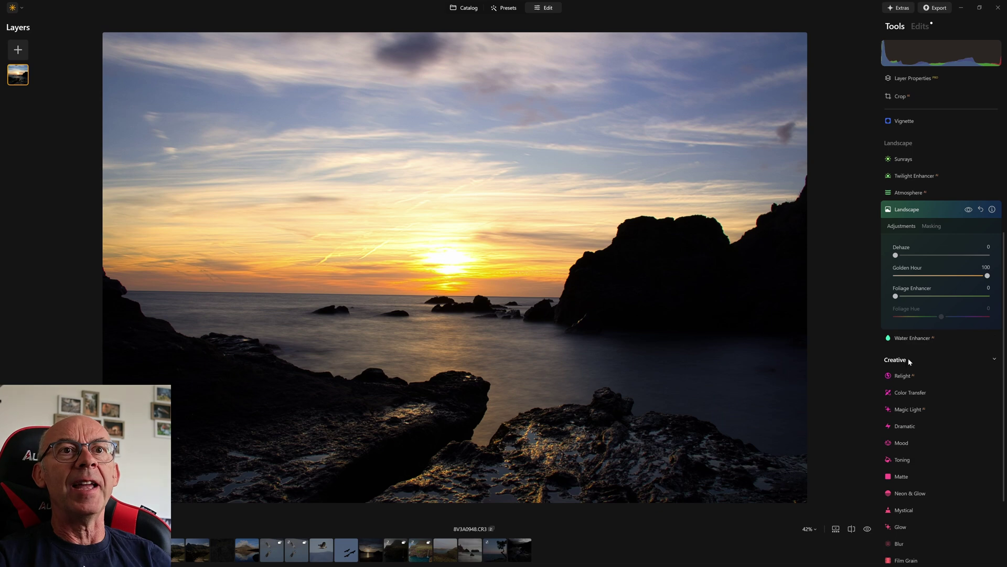
pyautogui.click(911, 337)
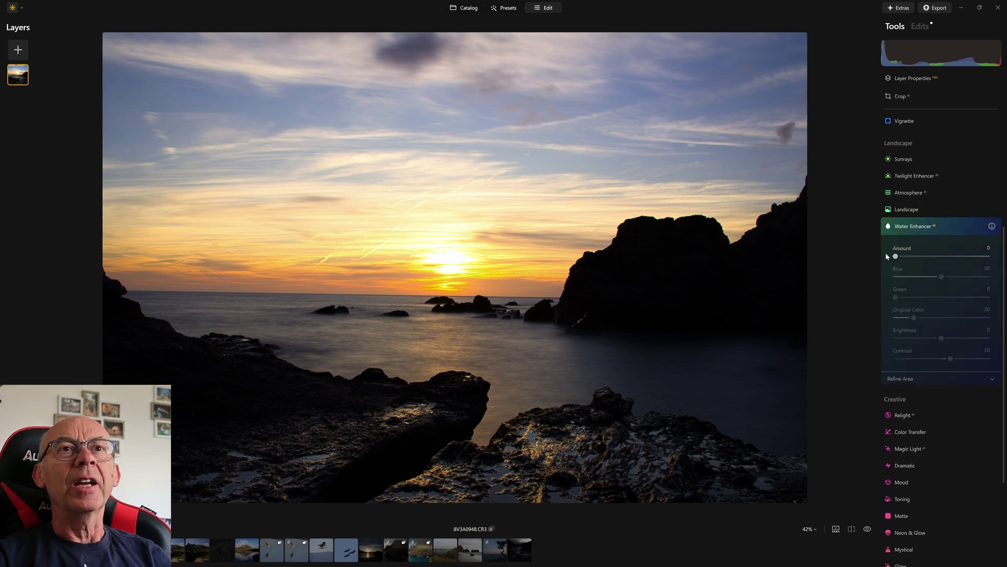
pyautogui.moveTo(895, 256); pyautogui.dragTo(1003, 263)
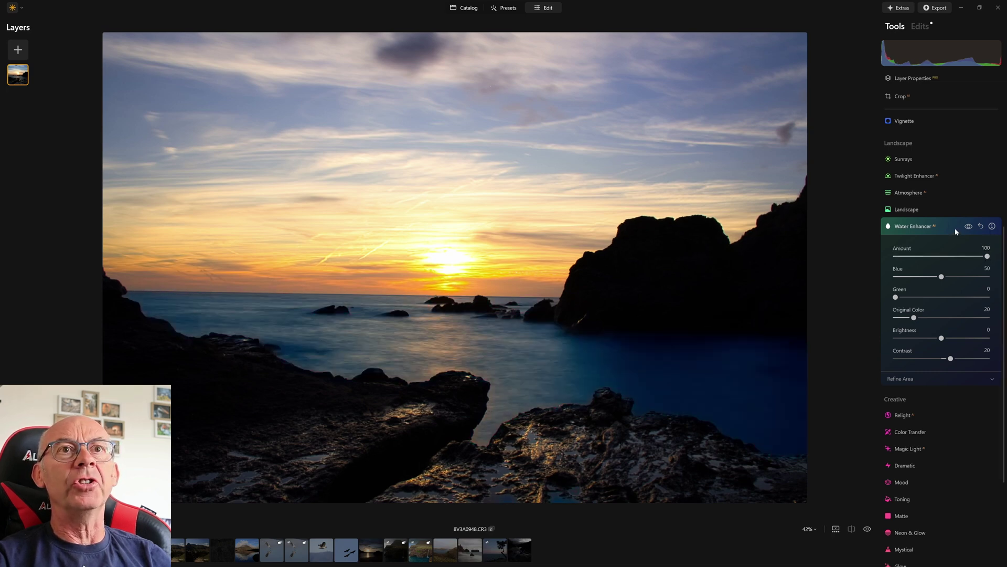
# Step: Crop the sunset photo at 2:3 with AI Composition, shifting the image up in the frame to cut off the dark cloud
pyautogui.click(901, 98)
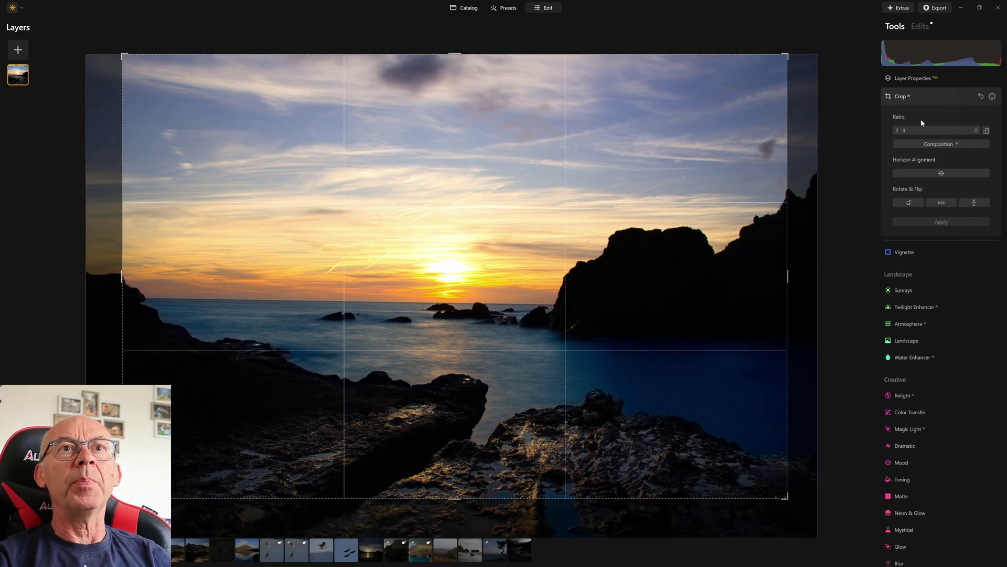
pyautogui.click(931, 143)
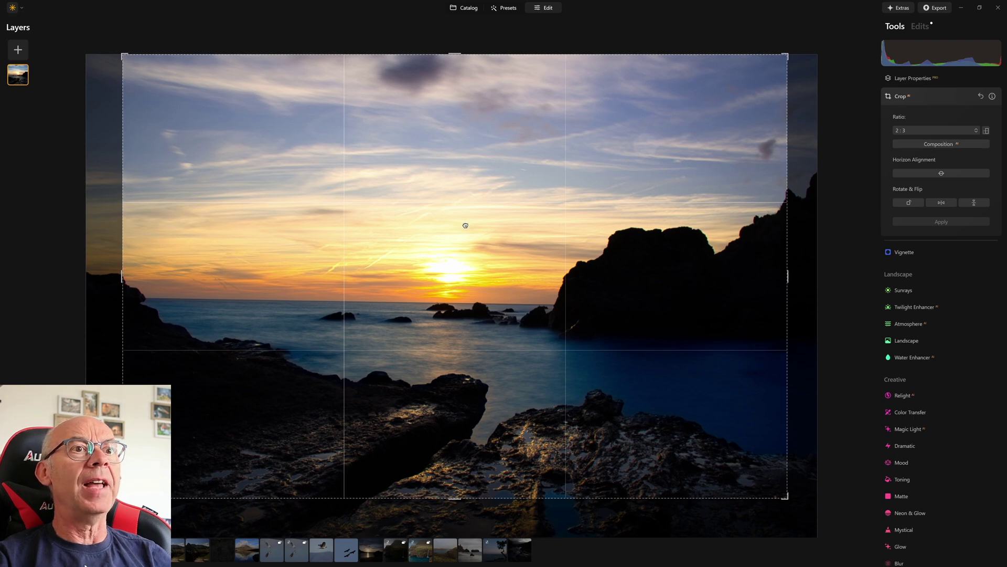
pyautogui.moveTo(466, 225); pyautogui.dragTo(464, 183)
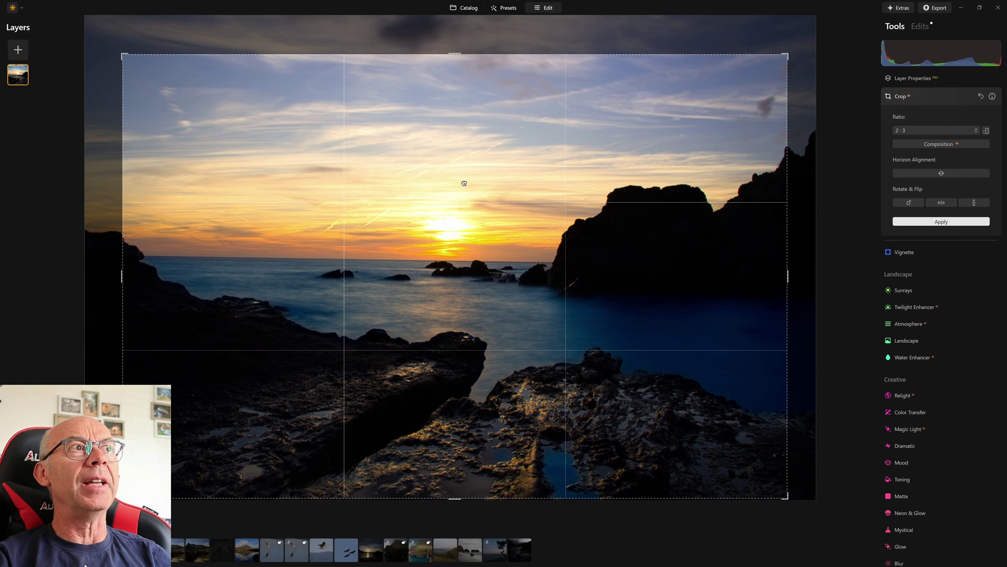
pyautogui.moveTo(464, 183); pyautogui.dragTo(475, 187)
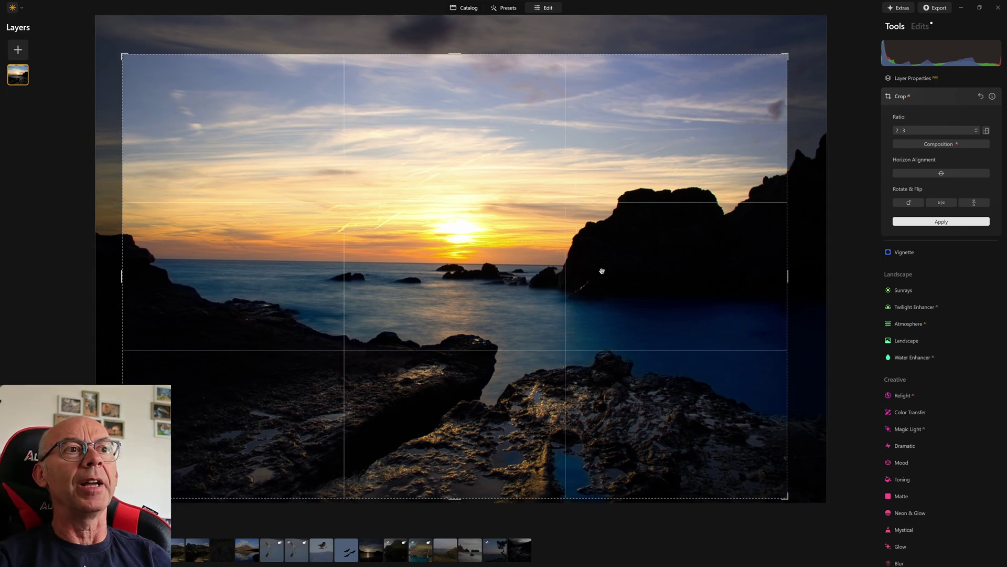
pyautogui.click(948, 98)
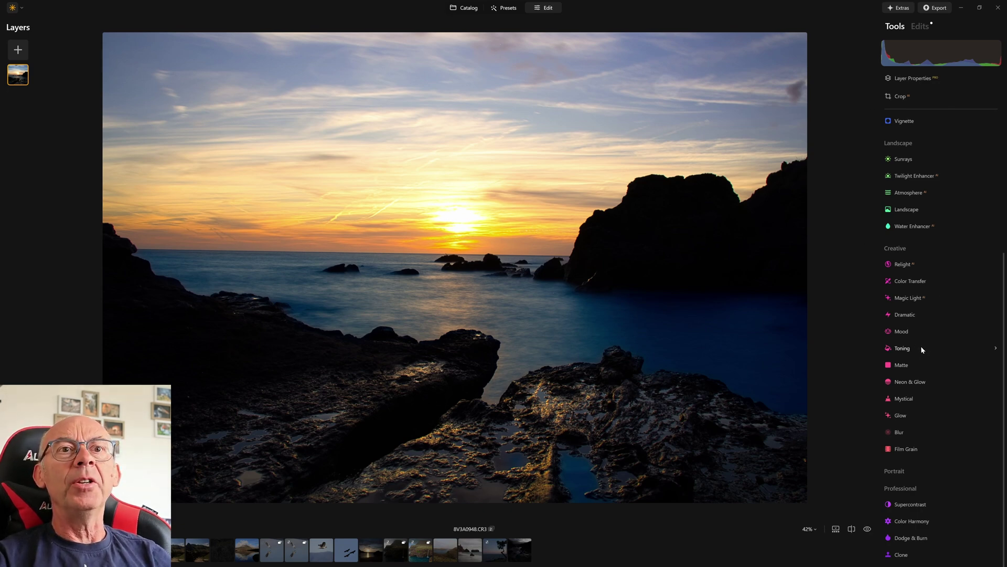
# Step: Add a post-crop Vignette with Amount -58 and Feather 100, and try its Choose Subject option
pyautogui.click(904, 120)
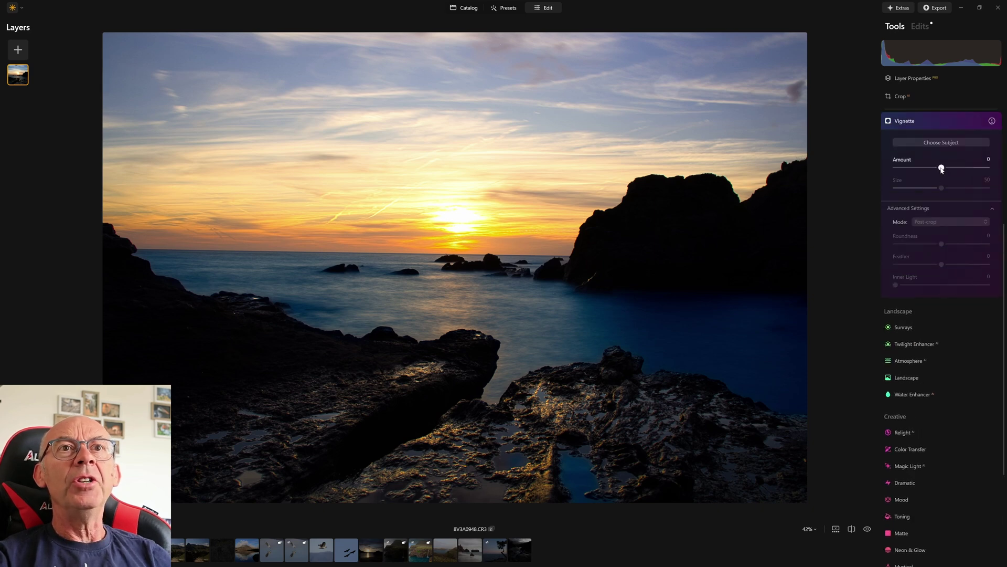
pyautogui.moveTo(942, 168); pyautogui.dragTo(917, 175)
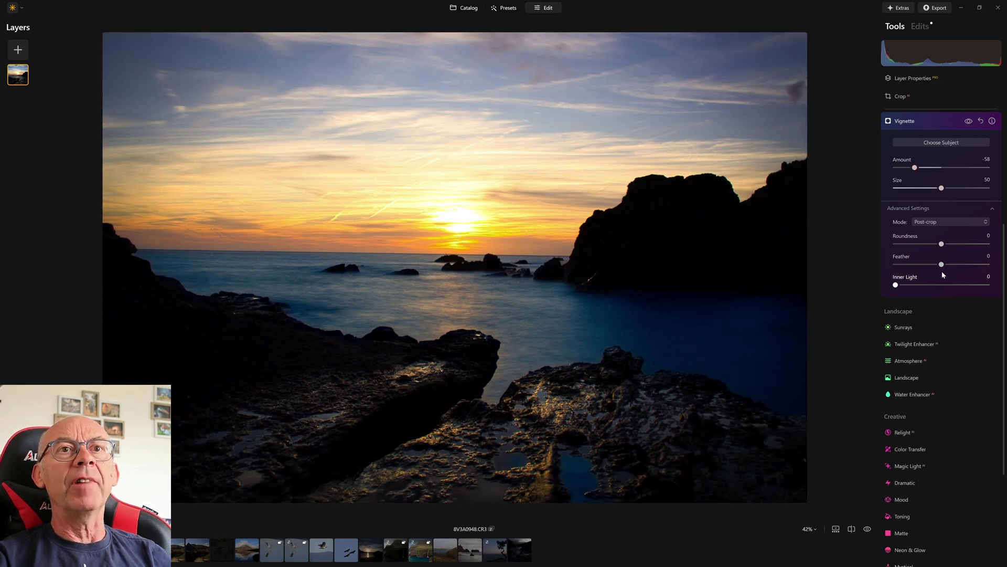
pyautogui.moveTo(941, 264); pyautogui.dragTo(999, 267)
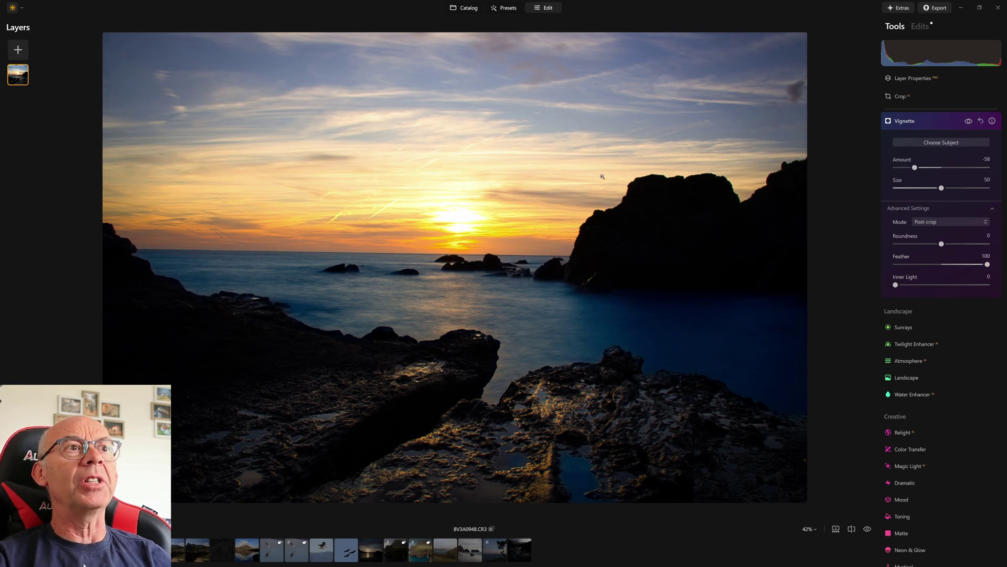
pyautogui.click(966, 138)
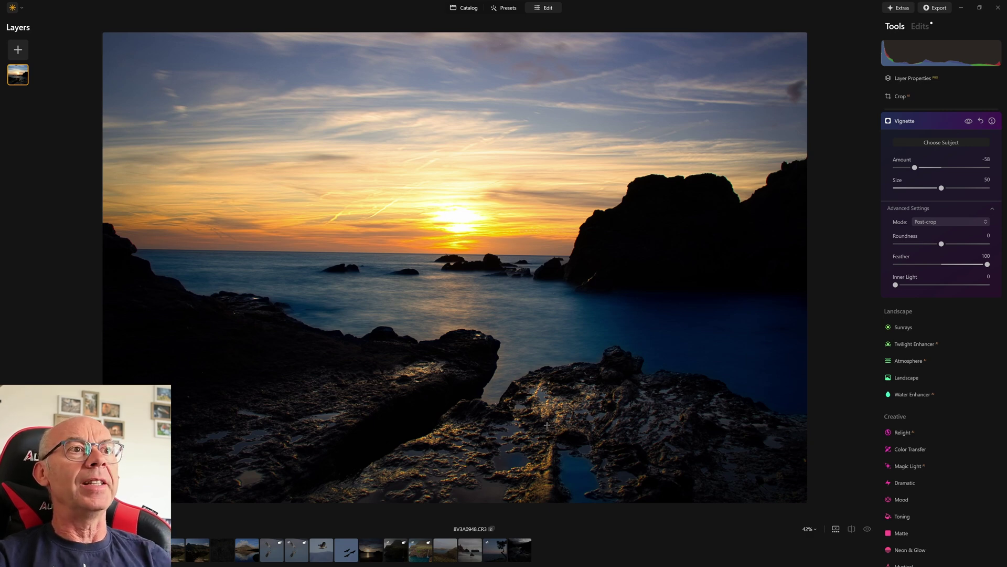
pyautogui.hotkey('ctrl', 'z')
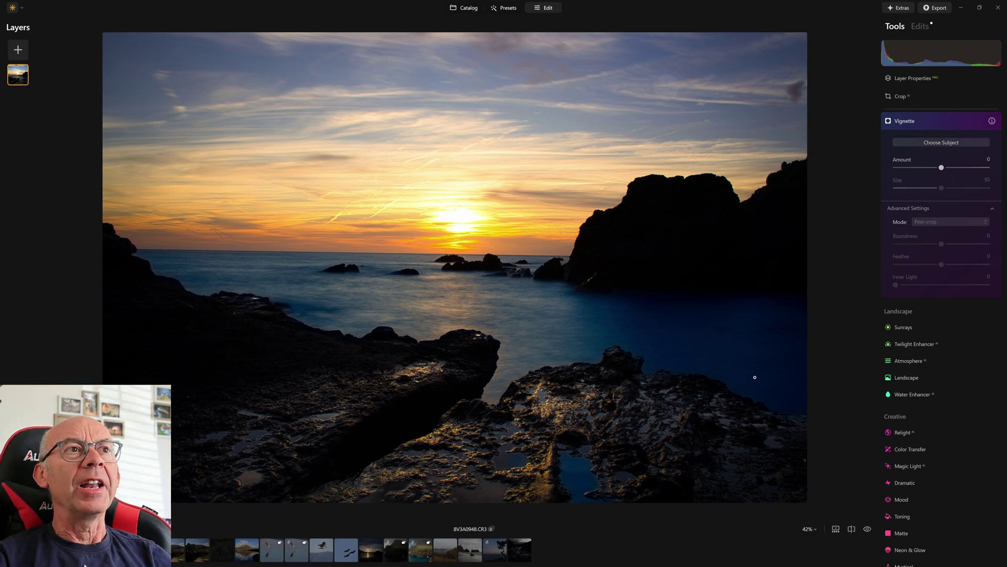
# Step: Compare the sunset photo before and after editing by sweeping the split divider across the image
pyautogui.click(851, 529)
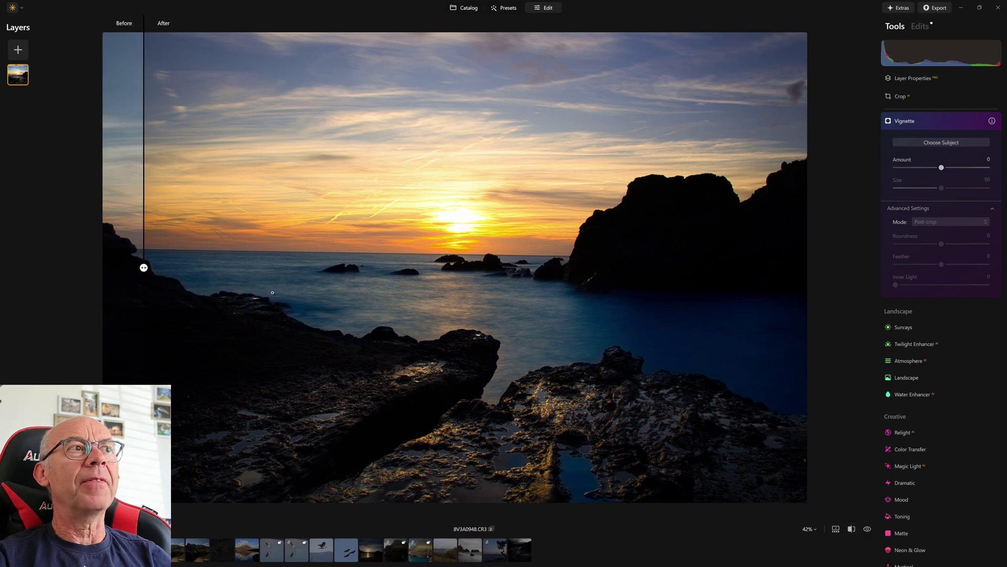
pyautogui.moveTo(143, 268); pyautogui.dragTo(697, 292)
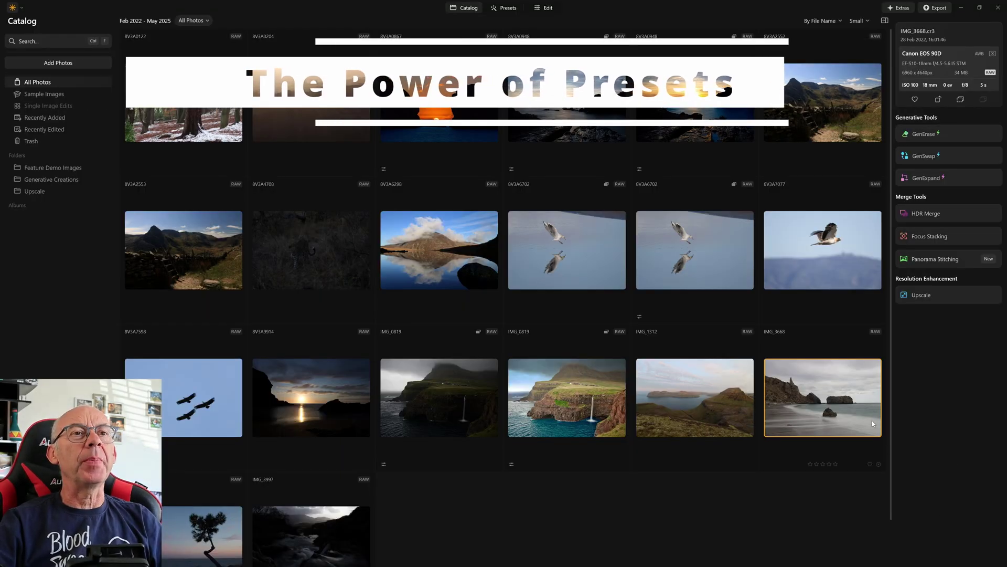
# Step: Open the coastal photo IMG_3668 and apply the Set the Scene preset from the Quick Start Preset Pack collection
pyautogui.doubleClick(818, 396)
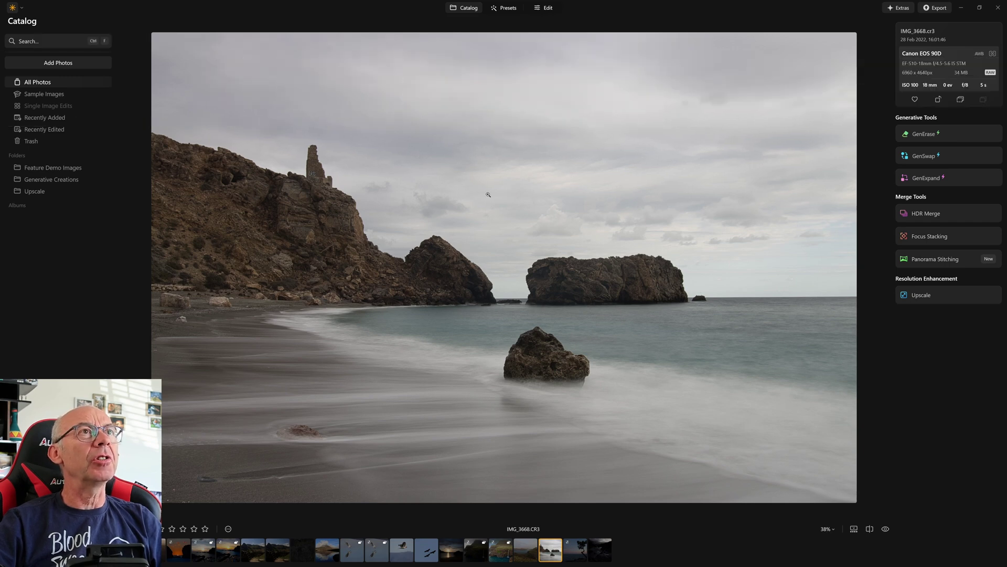
pyautogui.click(520, 8)
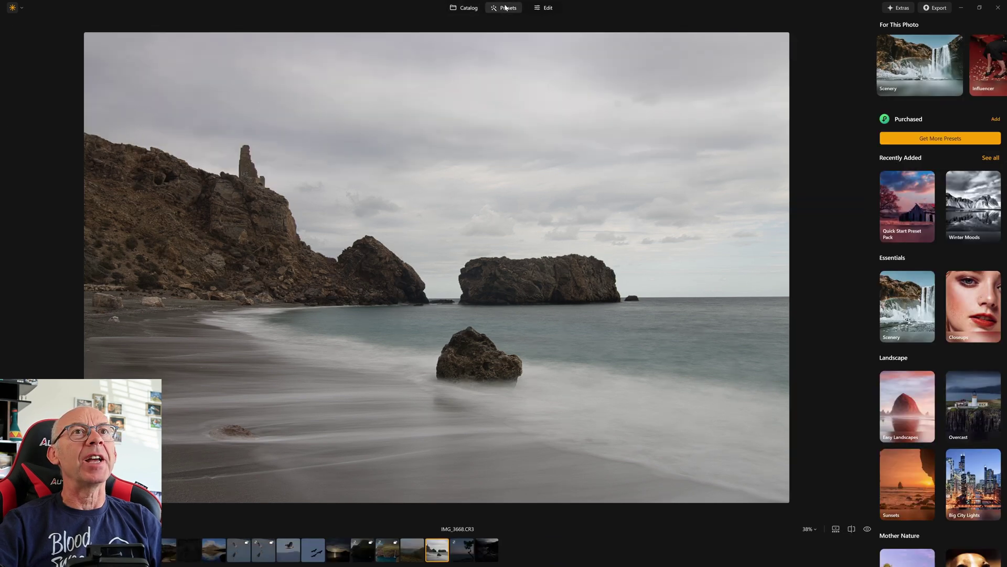
pyautogui.click(911, 210)
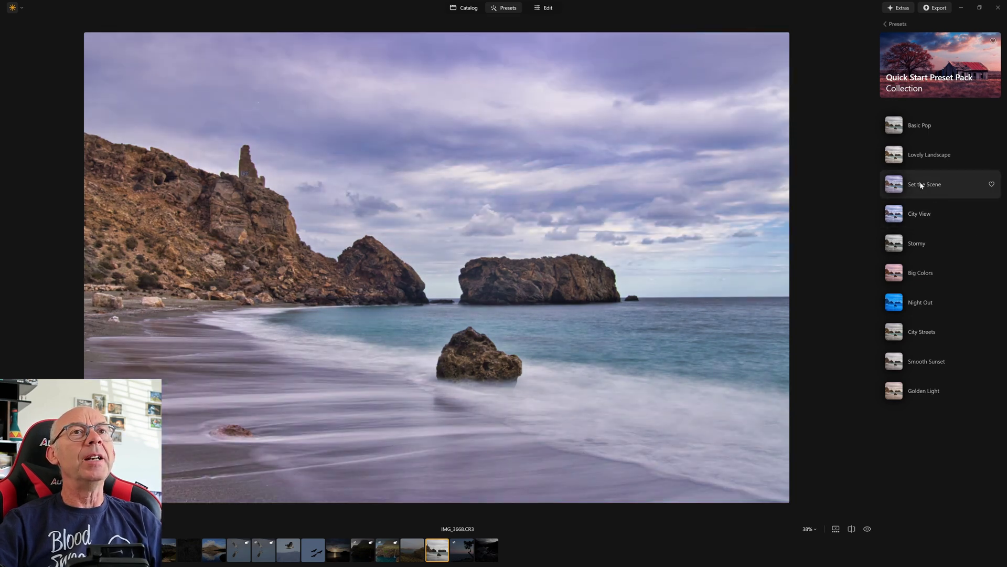
pyautogui.click(921, 184)
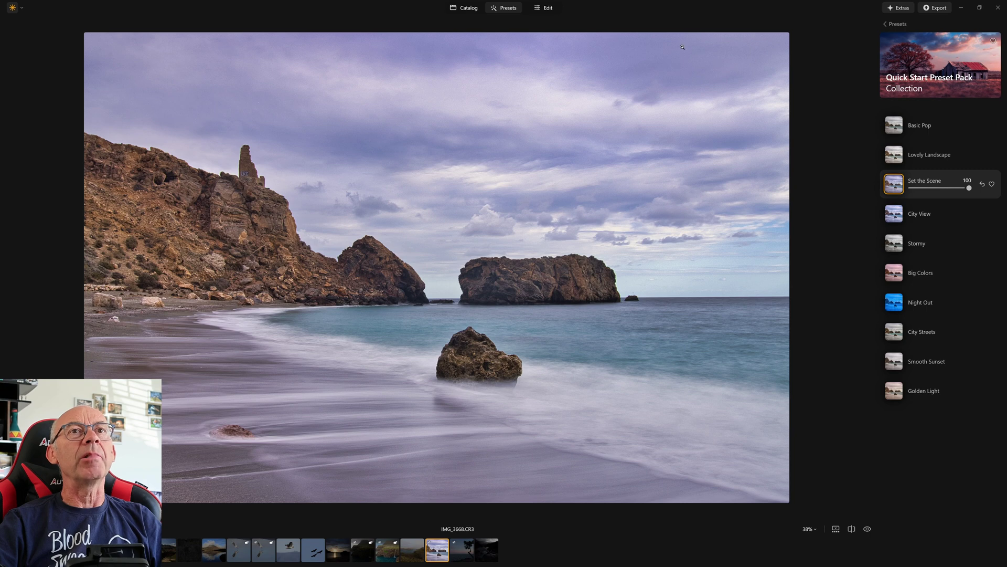
# Step: Review the individual edits behind the preset and increase the Accent amount of its Enhance adjustment
pyautogui.click(546, 9)
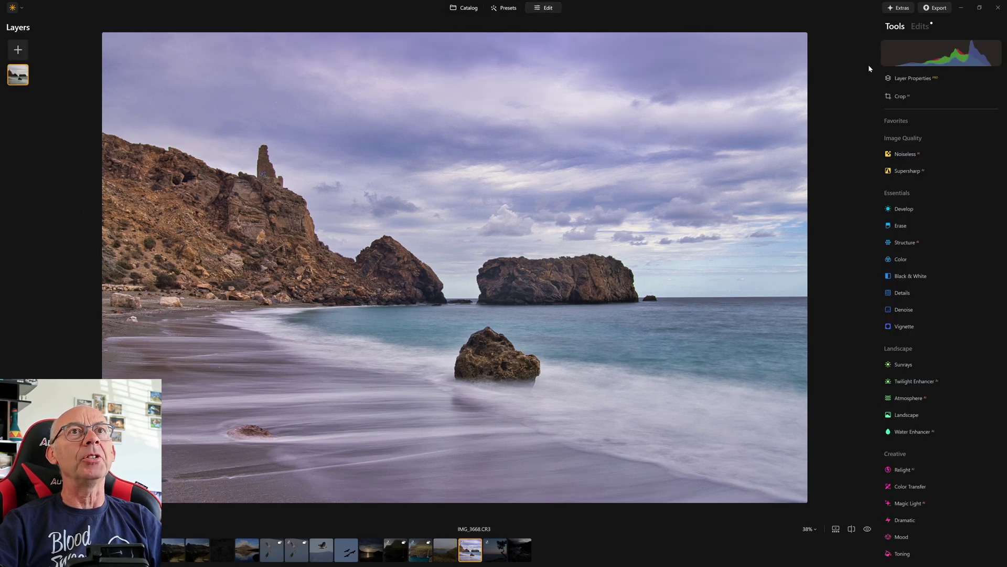
pyautogui.click(919, 27)
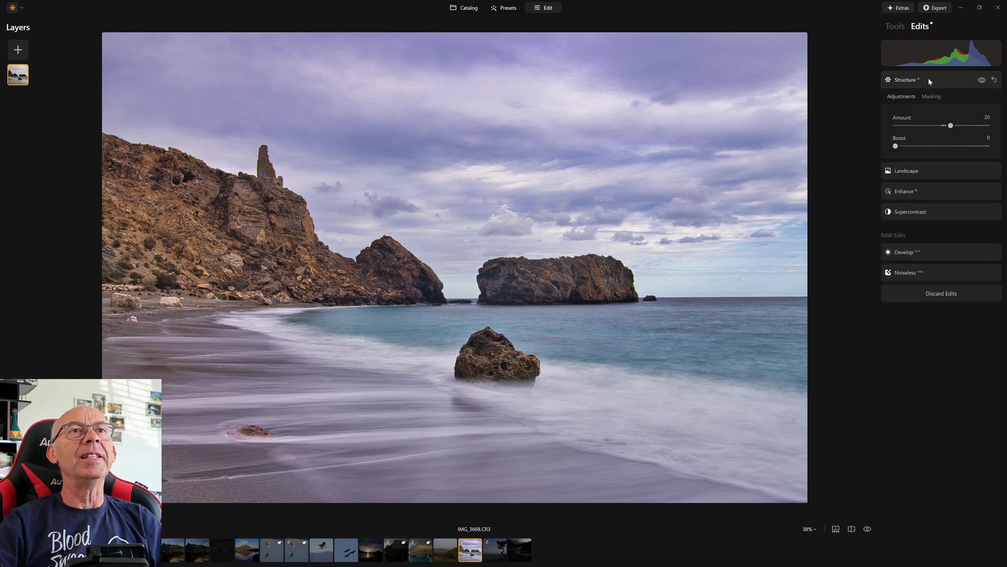
pyautogui.click(928, 191)
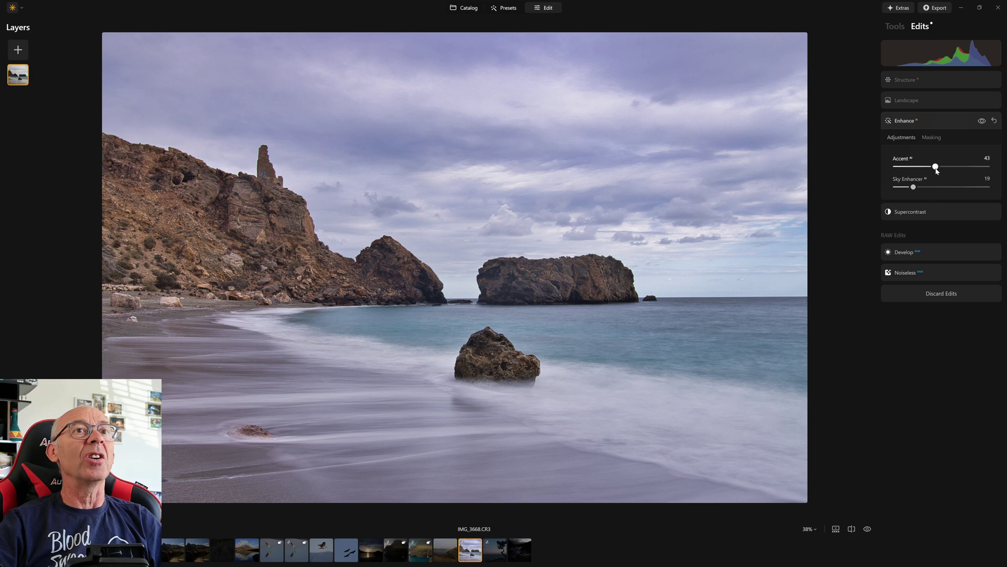
pyautogui.moveTo(936, 166); pyautogui.dragTo(993, 177)
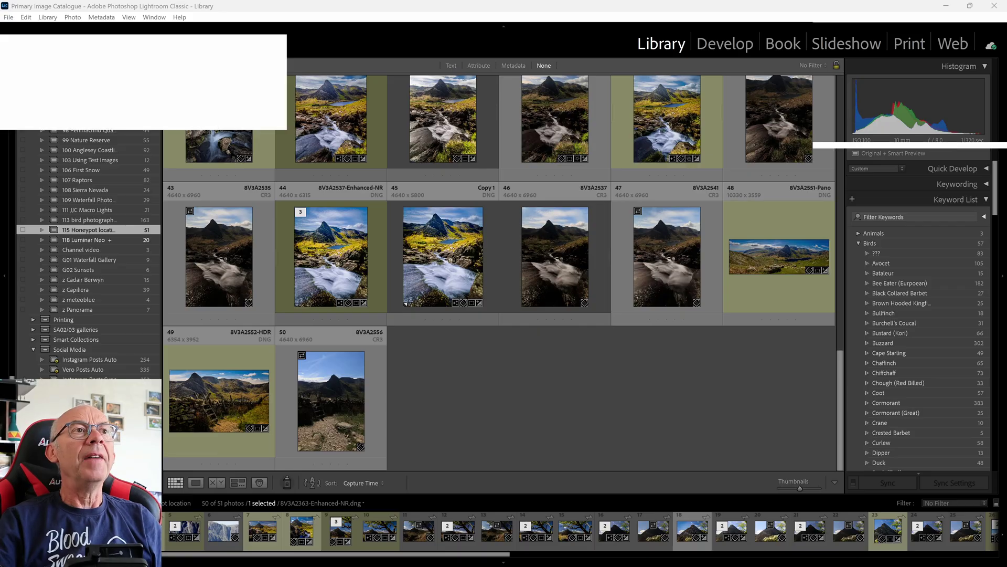
# Step: Switch to Lightroom Classic and send the source file of 8V3A2541 to Luminar Neo using the Open source files export
pyautogui.click(664, 275)
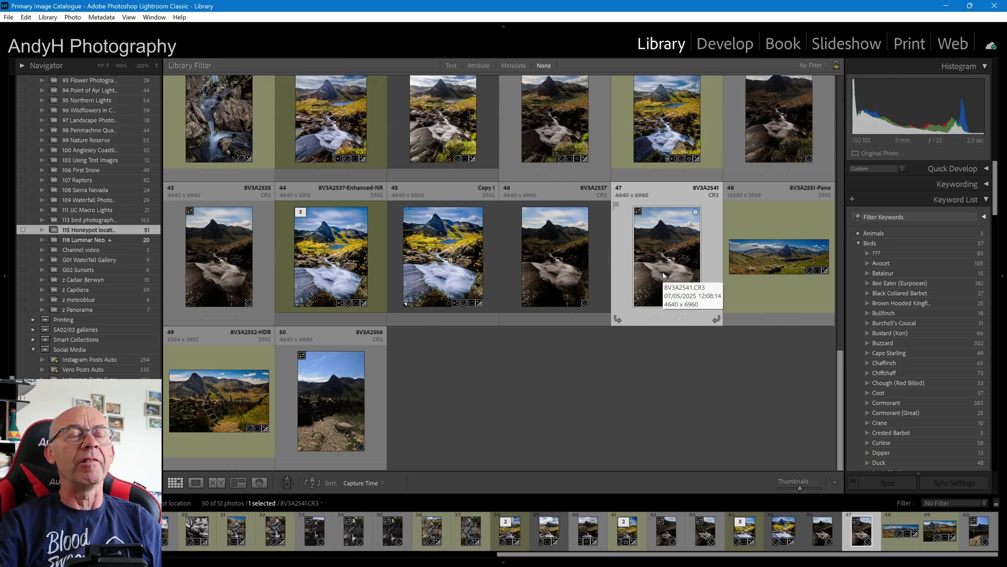
pyautogui.rightClick(664, 275)
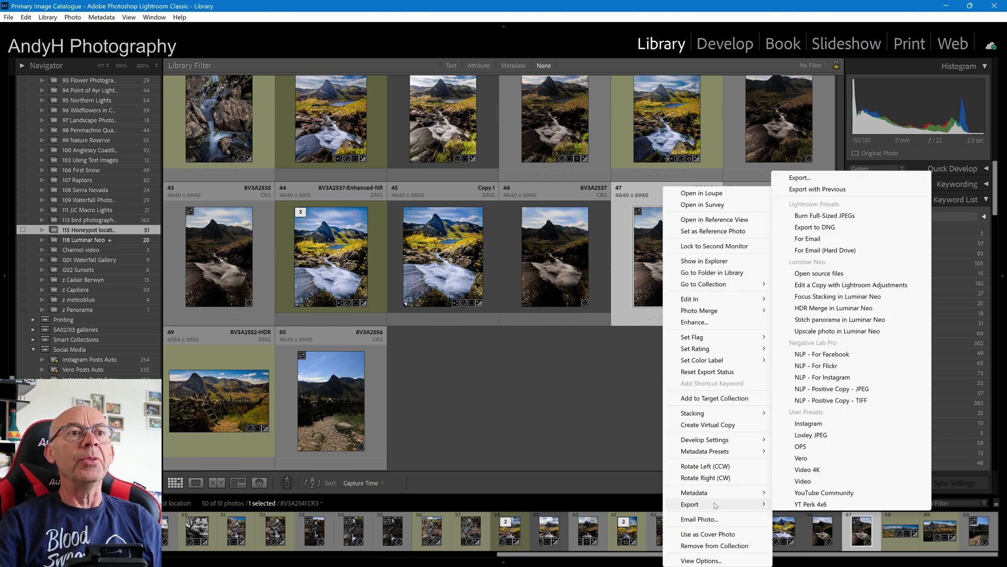
pyautogui.moveTo(735, 299)
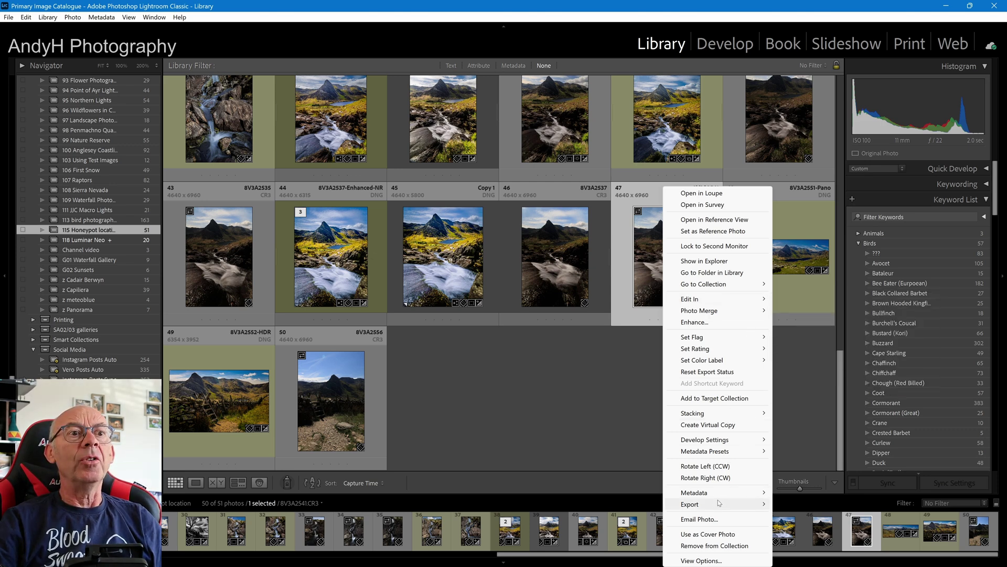
pyautogui.moveTo(718, 502)
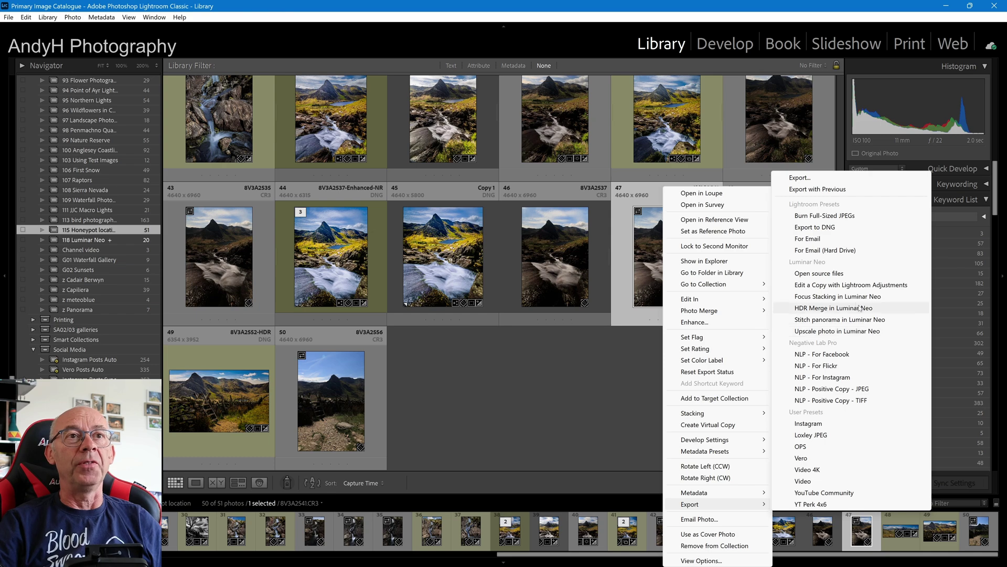
pyautogui.click(832, 276)
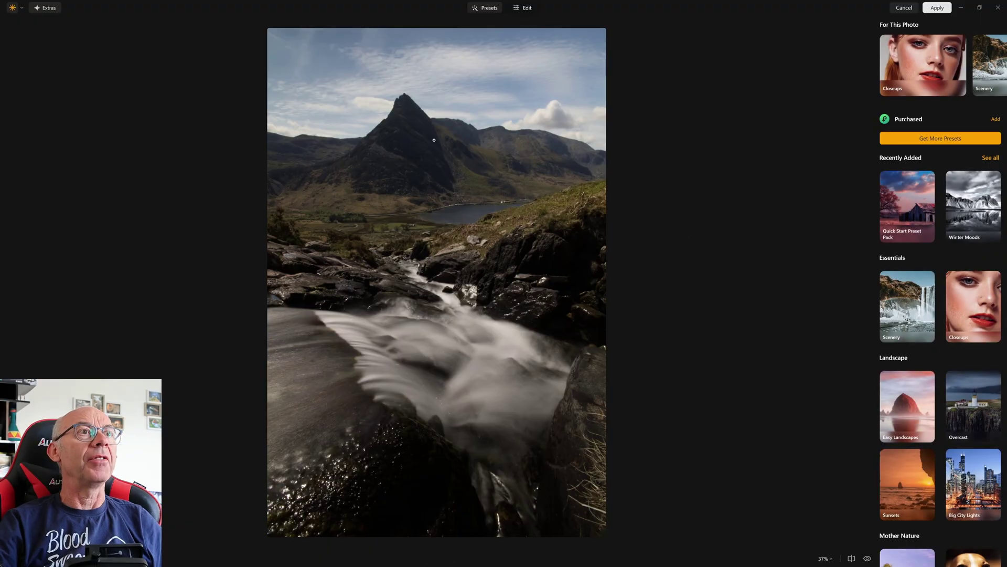
# Step: Set Develop's Exposure to 1.41 and Highlights to -99, and apply the edit back to Lightroom Classic
pyautogui.click(526, 8)
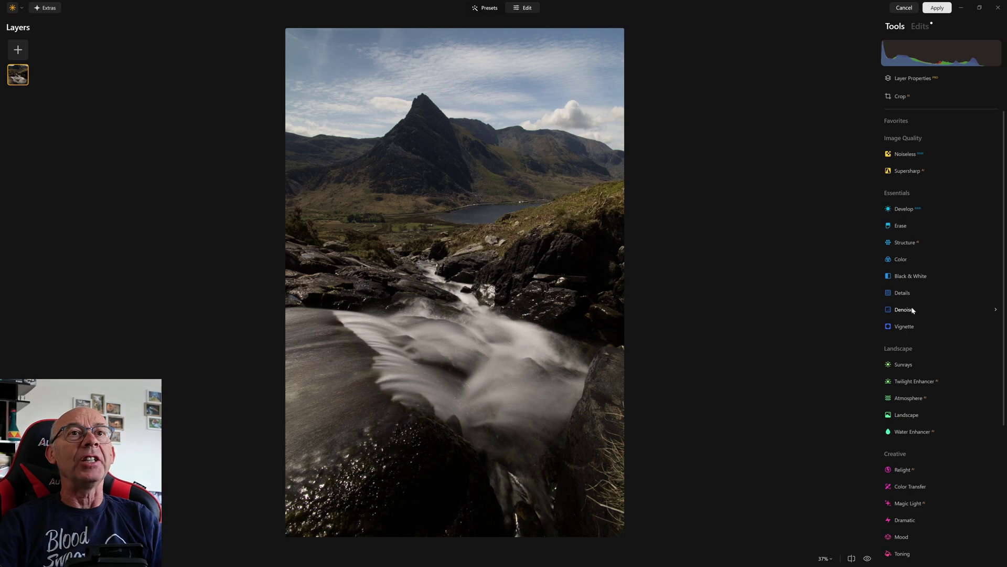
pyautogui.click(914, 210)
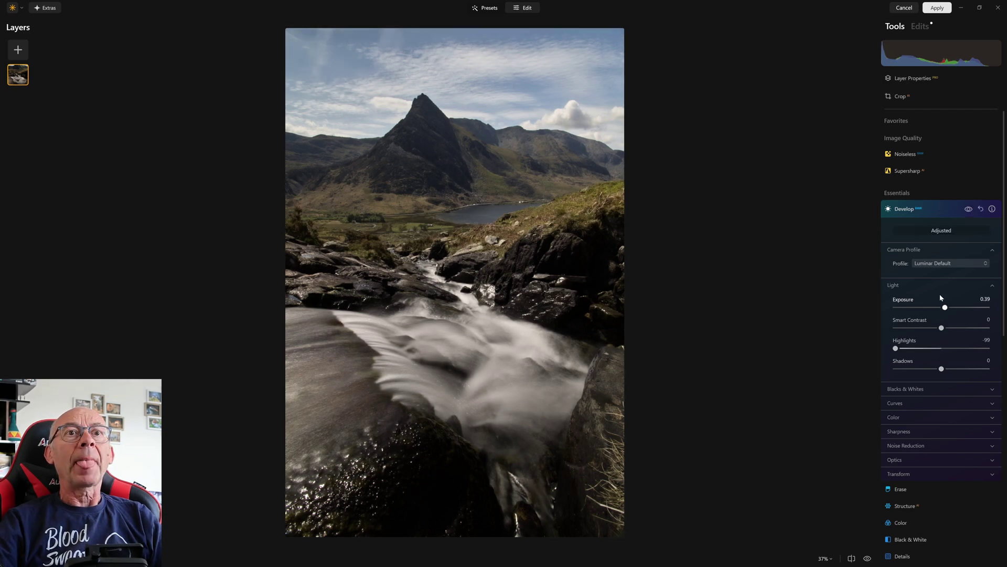
pyautogui.moveTo(945, 307); pyautogui.dragTo(955, 310)
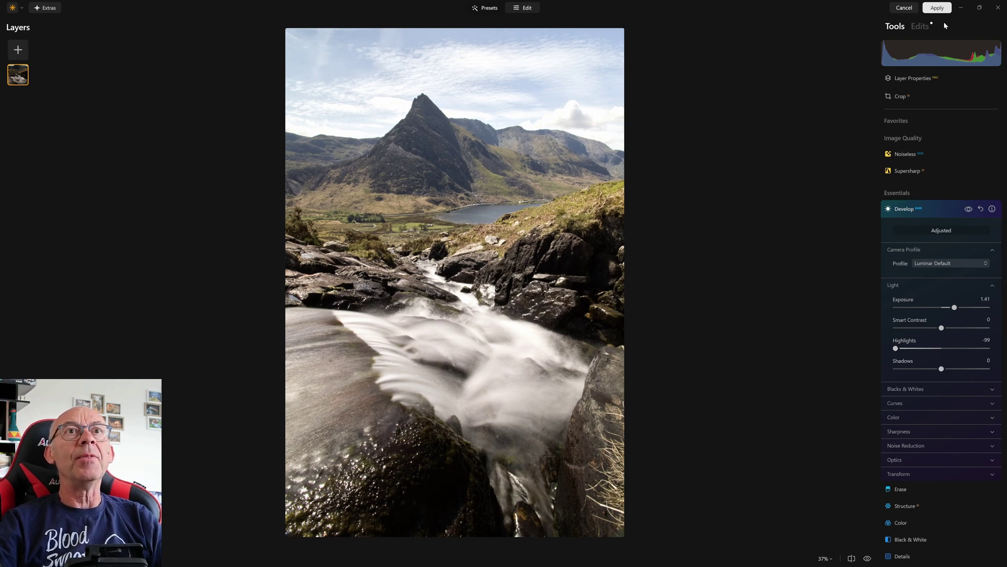
pyautogui.click(935, 7)
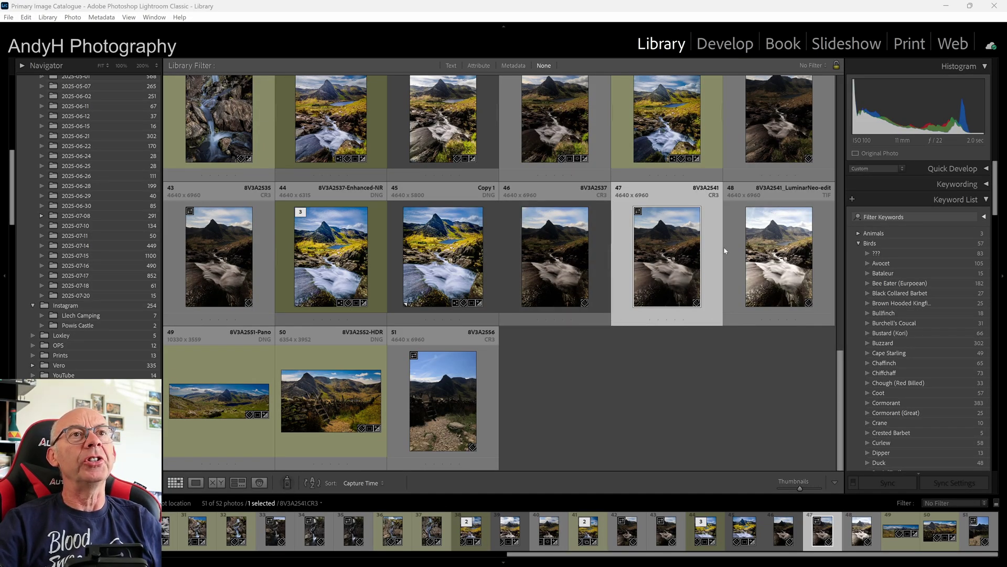
# Step: Select the returned 8V3A2541_LuminarNeo-edit TIF in the library and inspect it
pyautogui.click(785, 254)
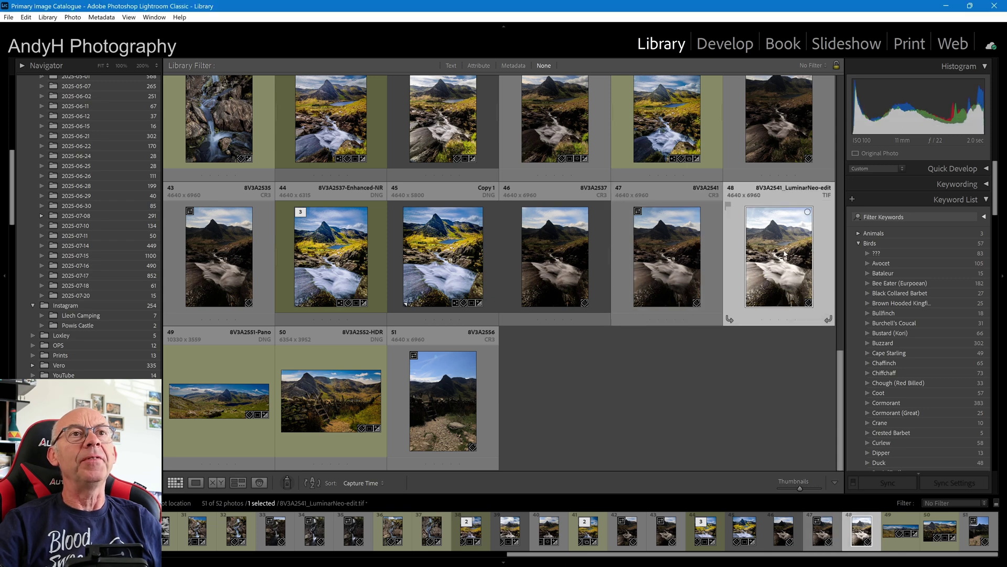
pyautogui.rightClick(785, 254)
pyautogui.doubleClick(777, 256)
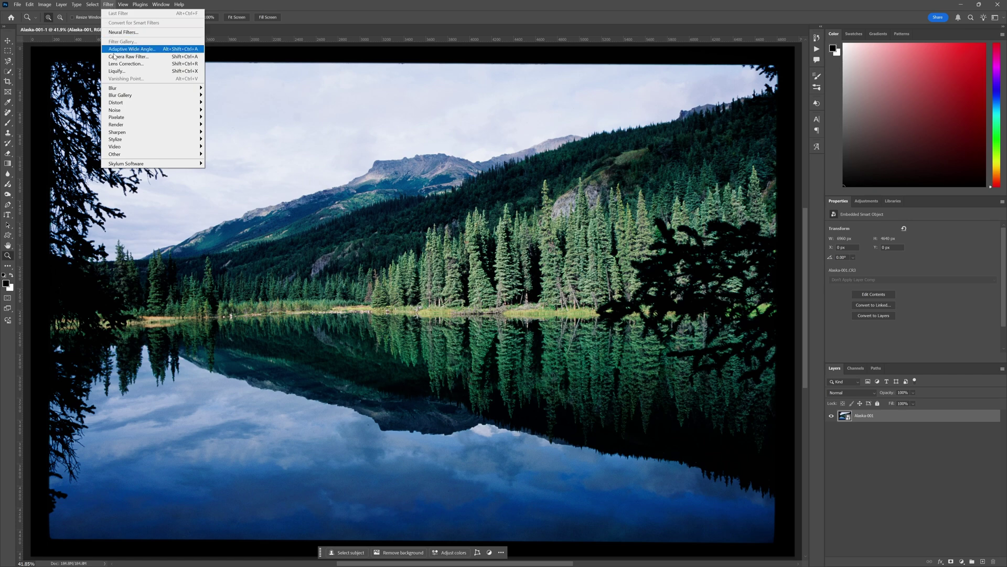
# Step: Switch to Photoshop and open the Alaska-001 layer in the Luminar Neo filter for editing
pyautogui.moveTo(136, 164)
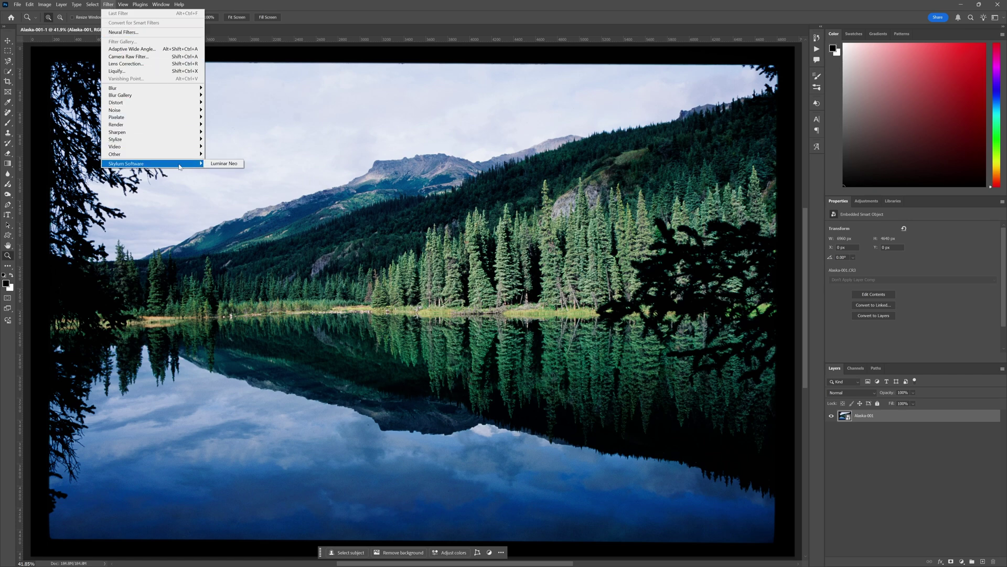
pyautogui.click(225, 165)
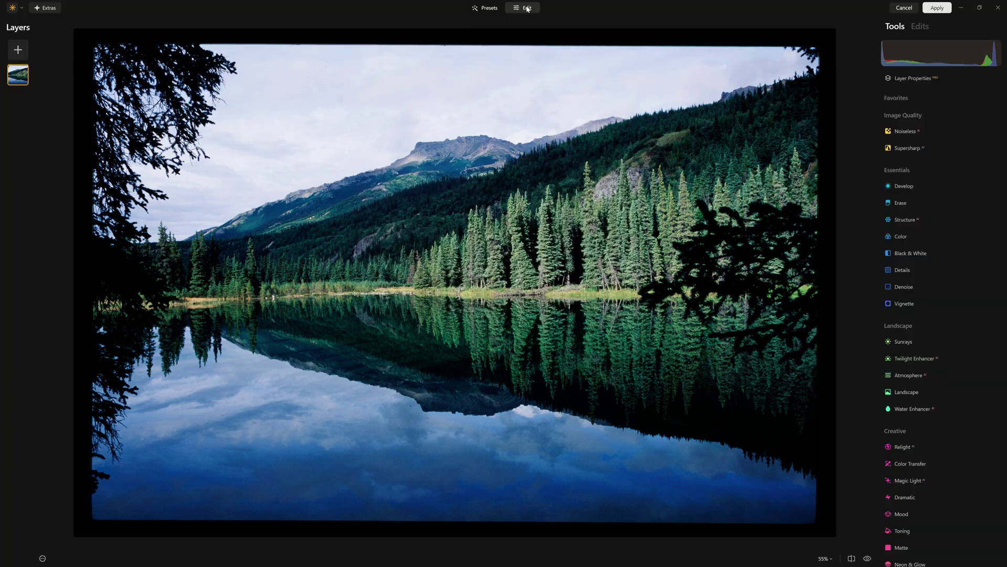